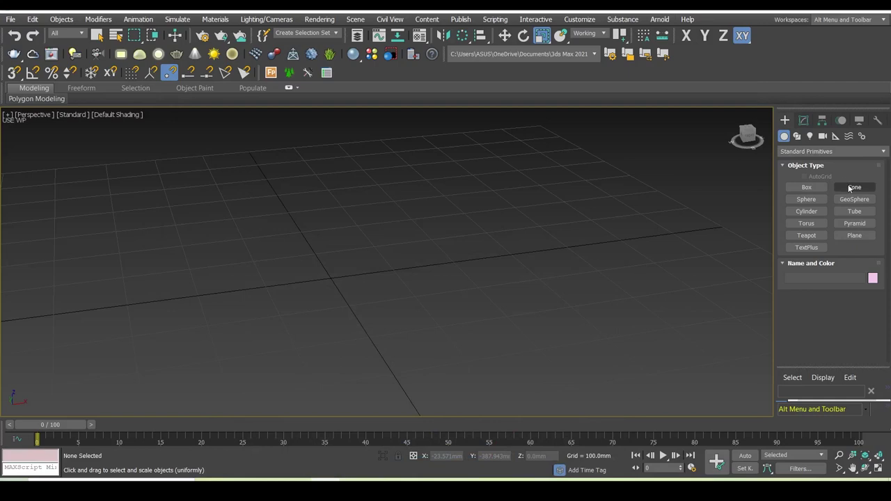
Drag out a short tapered cone: base radius 222.184mm, top radius 211.628mm, height 49.675mm
{"action": "left_click", "coordinate": [854, 188]}
{"action": "left_click_drag", "start_coordinate": [313, 222], "coordinate": [371, 328]}
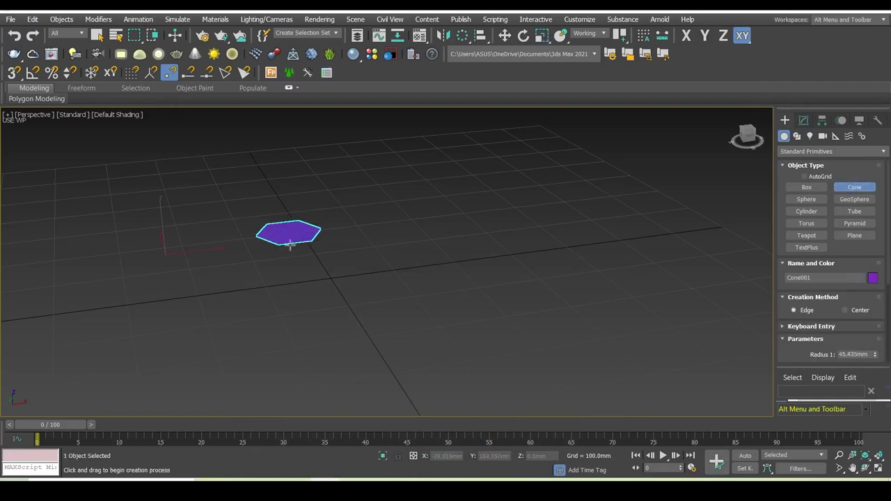
{"action": "left_click_drag", "start_coordinate": [371, 328], "coordinate": [372, 332]}
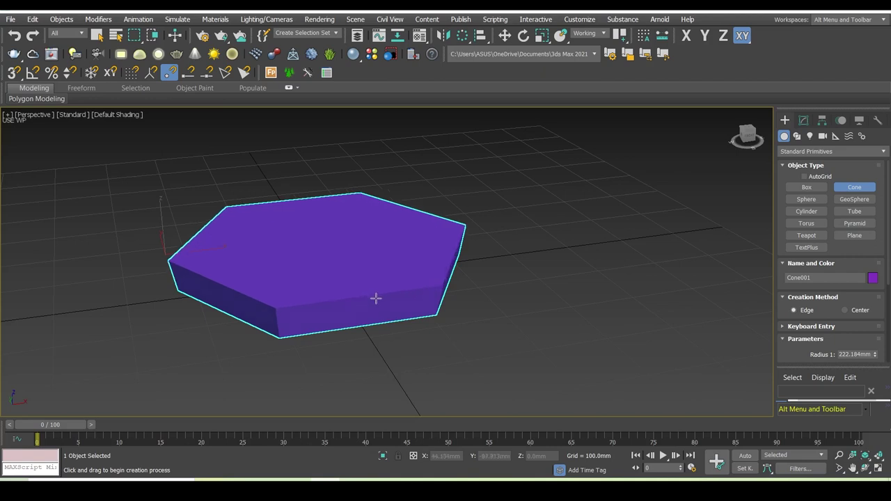
{"action": "left_click", "coordinate": [375, 298]}
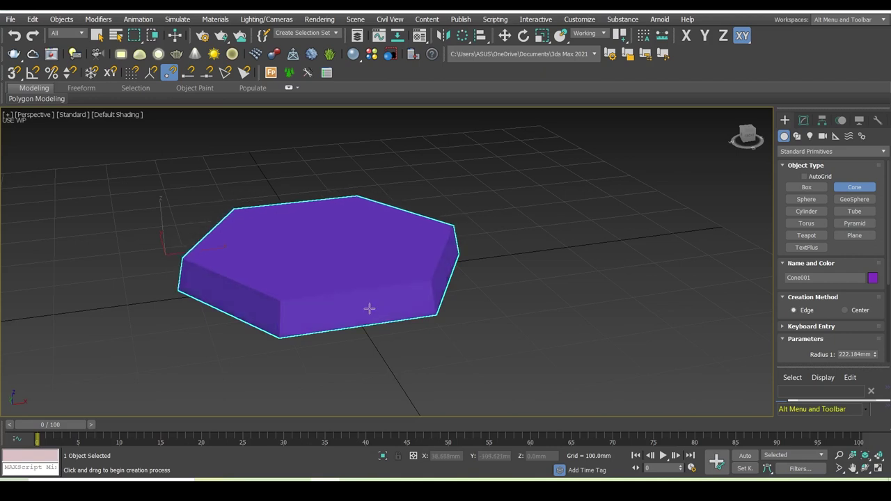
Increase the cone's sides to 26 in the Modify panel
{"action": "scroll", "coordinate": [274, 334], "scroll_direction": "up", "scroll_amount": 2}
{"action": "scroll", "coordinate": [274, 333], "scroll_direction": "up", "scroll_amount": 2}
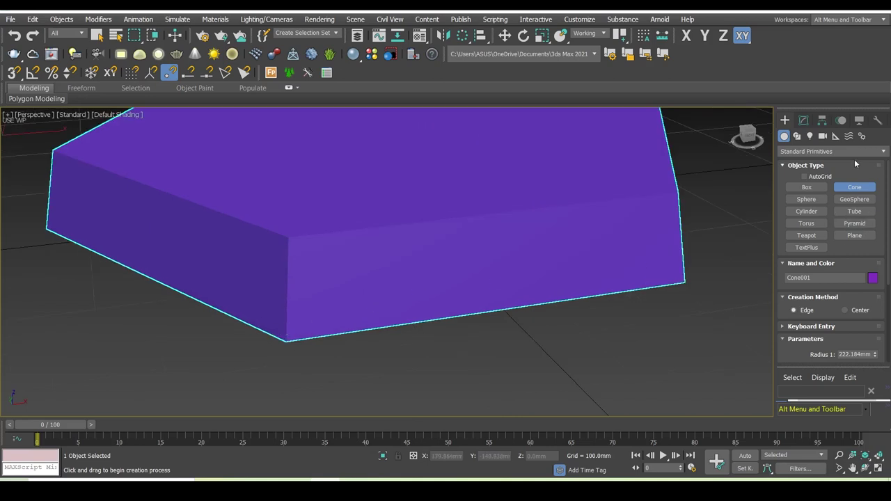
{"action": "left_click", "coordinate": [803, 121]}
{"action": "left_click_drag", "start_coordinate": [875, 297], "coordinate": [875, 282]}
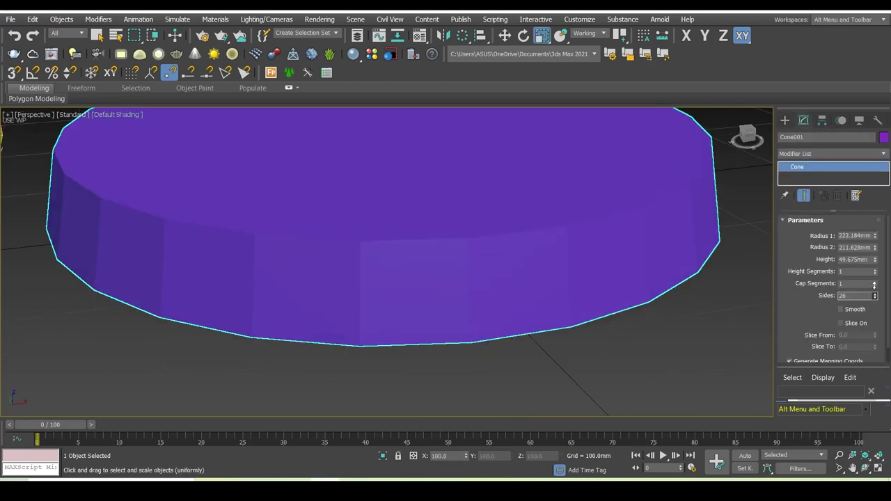
Raise the cone to 37 sides and widen Radius 1 to 235.515mm
{"action": "key", "text": "z"}
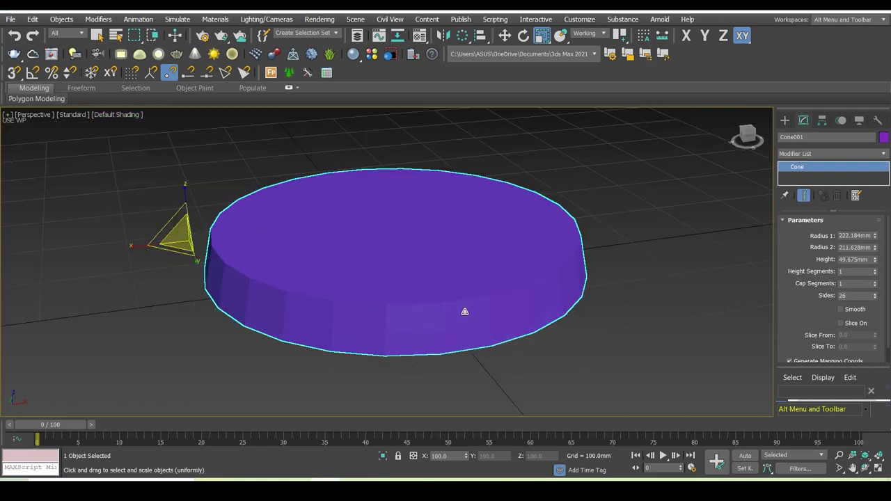
{"action": "left_click_drag", "start_coordinate": [876, 297], "coordinate": [876, 293]}
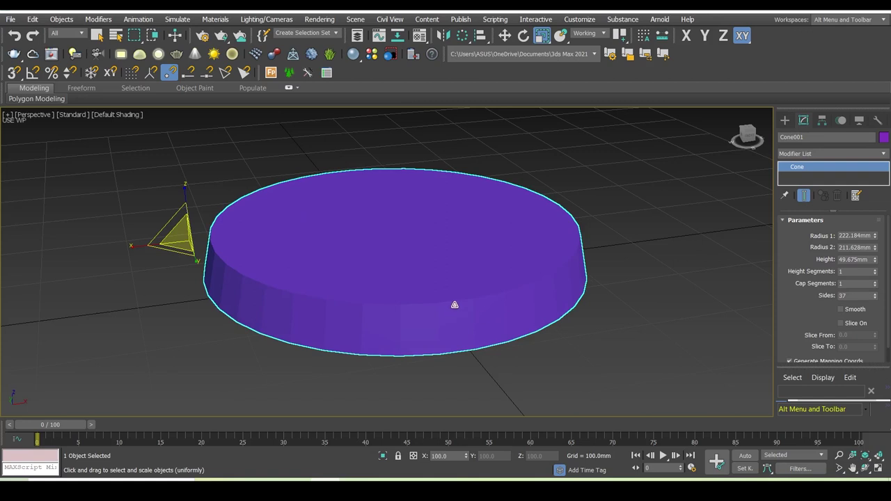
{"action": "double_click", "coordinate": [855, 235]}
{"action": "mouse_move", "coordinate": [875, 236]}
{"action": "left_mouse_down"}
{"action": "mouse_move", "coordinate": [874, 225]}
{"action": "mouse_move", "coordinate": [875, 235]}
{"action": "left_mouse_up"}
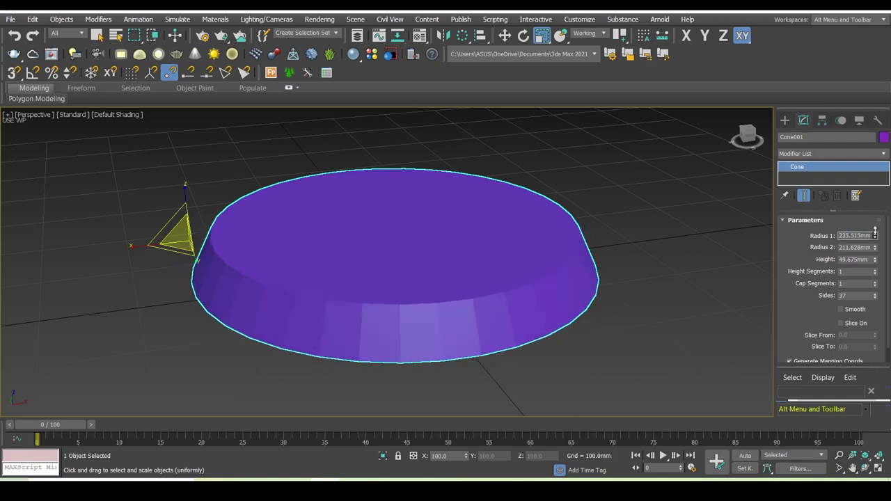
Raise the cone's height to 63.087mm and enable Slice On
{"action": "scroll", "coordinate": [334, 362], "scroll_direction": "up", "scroll_amount": 4}
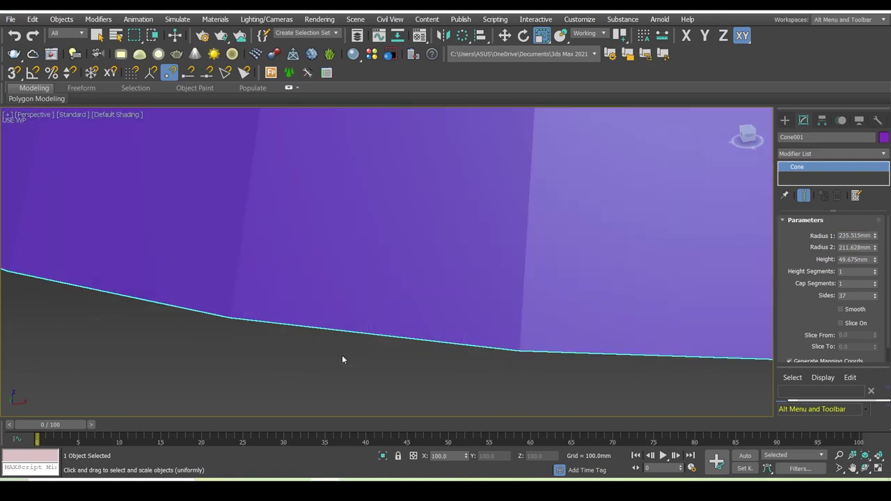
{"action": "scroll", "coordinate": [265, 354], "scroll_direction": "down", "scroll_amount": 2}
{"action": "scroll", "coordinate": [182, 350], "scroll_direction": "down", "scroll_amount": 3}
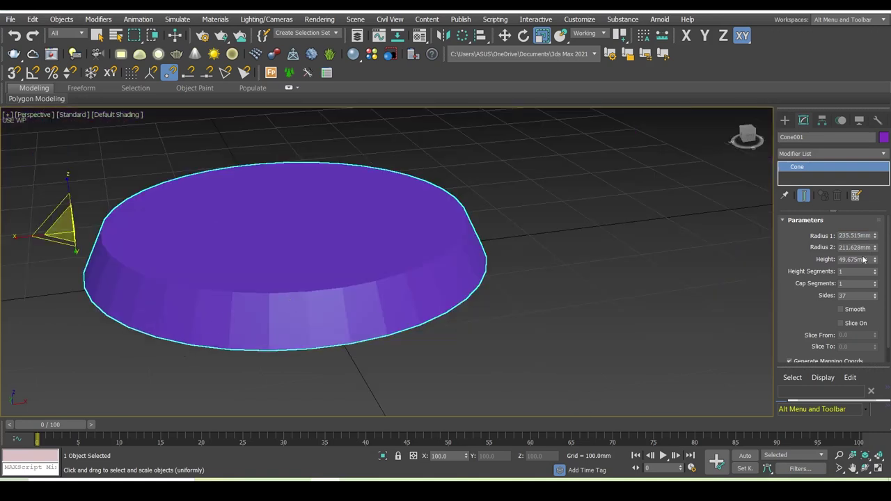
{"action": "left_click_drag", "start_coordinate": [875, 260], "coordinate": [876, 245]}
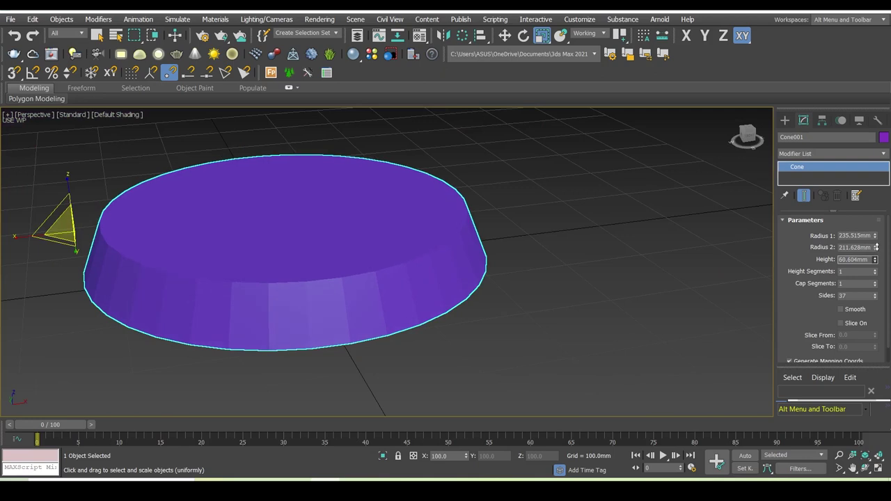
{"action": "scroll", "coordinate": [465, 312], "scroll_direction": "down", "scroll_amount": 3}
{"action": "scroll", "coordinate": [438, 293], "scroll_direction": "up", "scroll_amount": 5}
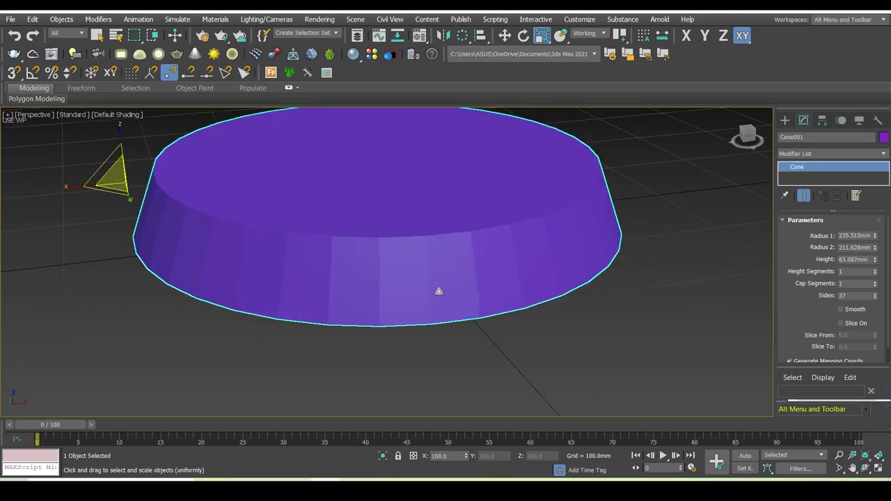
{"action": "scroll", "coordinate": [452, 309], "scroll_direction": "down", "scroll_amount": 2}
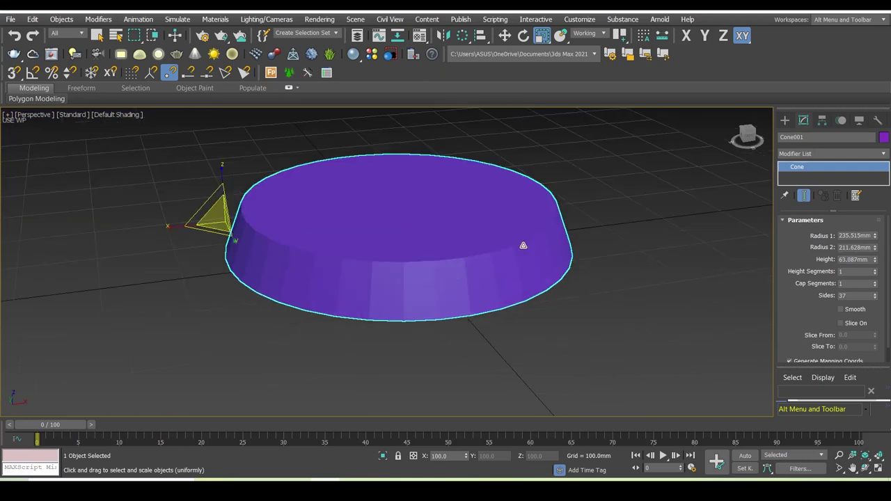
{"action": "left_click", "coordinate": [850, 322]}
Slice the cone with Slice From set to 45 degrees
{"action": "scroll", "coordinate": [805, 312], "scroll_direction": "down", "scroll_amount": 1}
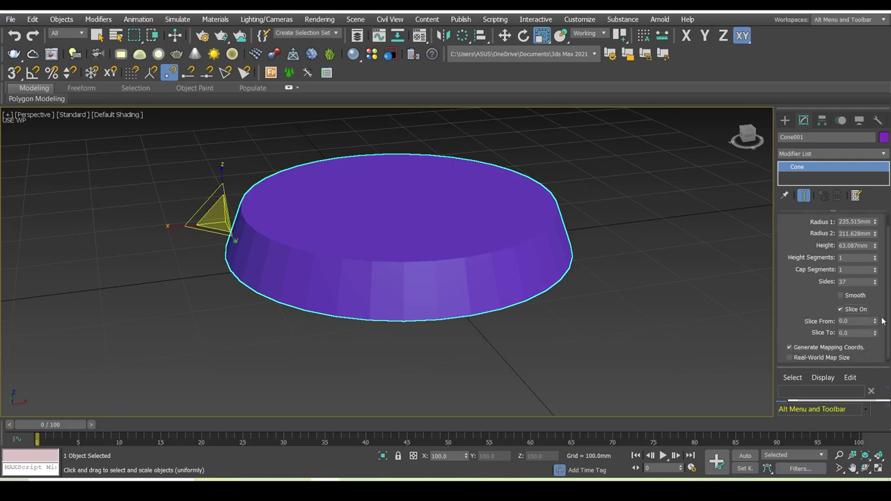
{"action": "mouse_move", "coordinate": [874, 323]}
{"action": "left_mouse_down"}
{"action": "mouse_move", "coordinate": [851, 98]}
{"action": "mouse_move", "coordinate": [869, 286]}
{"action": "left_mouse_up"}
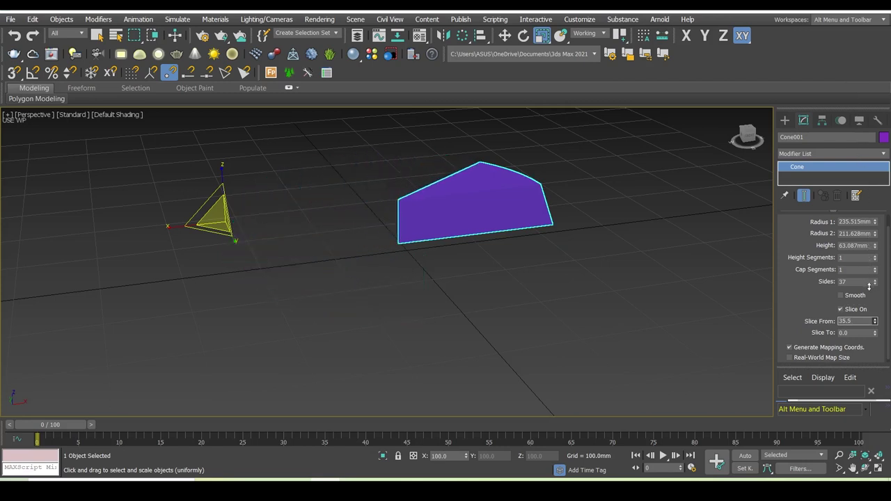
{"action": "double_click", "coordinate": [853, 320]}
{"action": "type", "text": "45"}
{"action": "key", "text": "Return"}
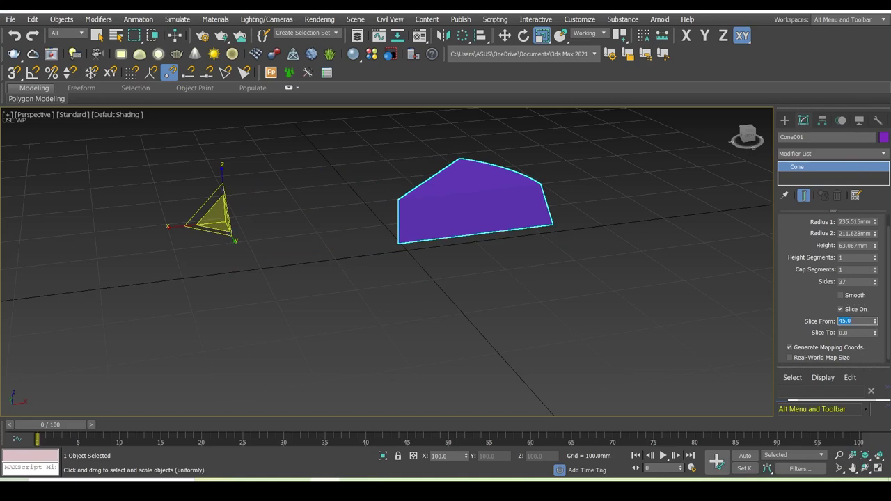
Reduce the sliced cone to 6 sides
{"action": "scroll", "coordinate": [518, 243], "scroll_direction": "up", "scroll_amount": 3}
{"action": "scroll", "coordinate": [502, 233], "scroll_direction": "up", "scroll_amount": 3}
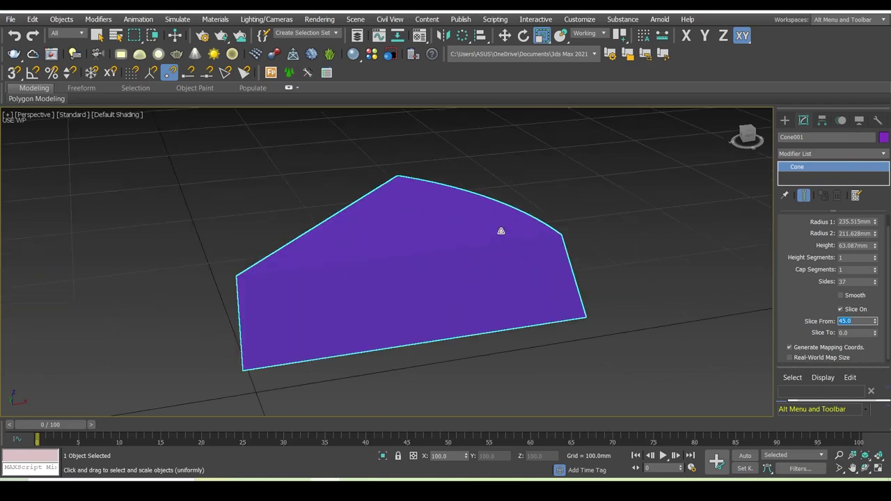
{"action": "key", "text": "shift+Tab"}
{"action": "type", "text": "6"}
{"action": "key", "text": "Return"}
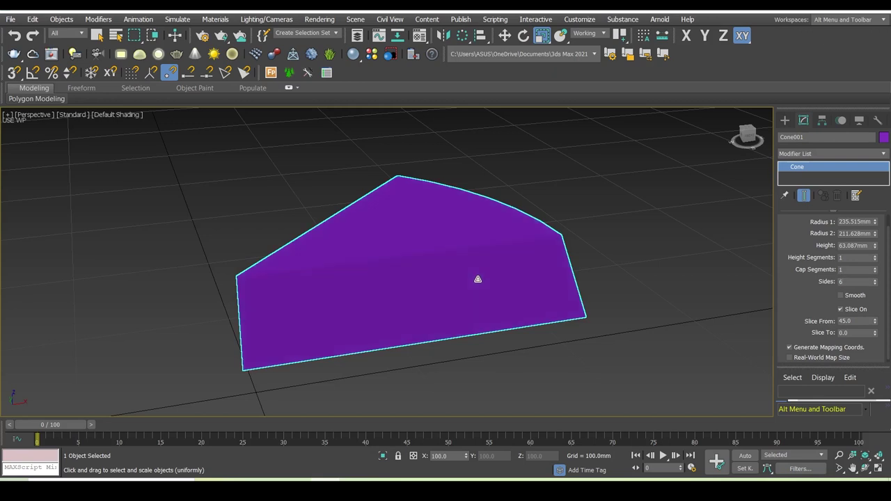
Show Edged Faces and inspect the wedge's curved side, keeping 6 sides
{"action": "key", "text": "F3"}
{"action": "key", "text": "F3"}
{"action": "key", "text": "F4"}
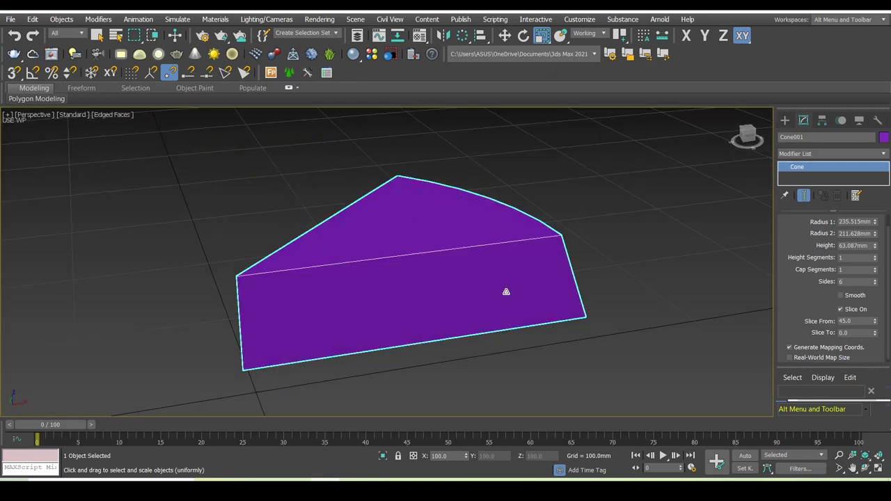
{"action": "left_click_drag", "start_coordinate": [731, 144], "coordinate": [744, 140]}
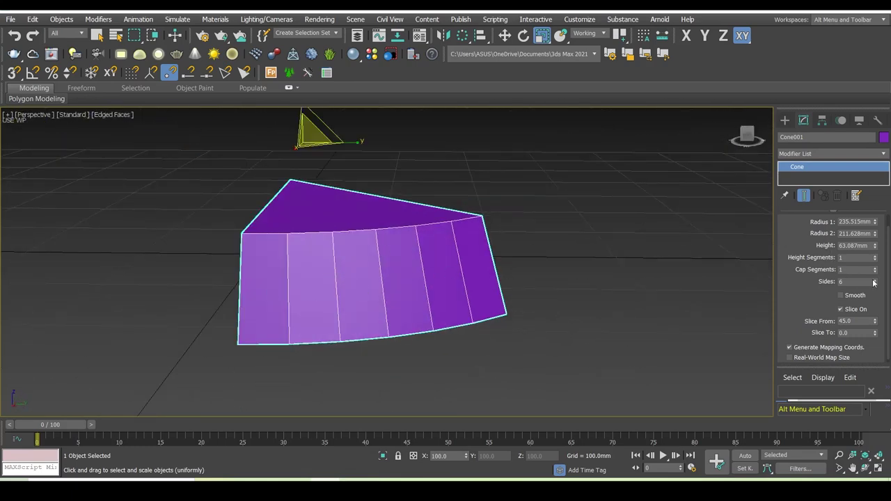
{"action": "left_click", "coordinate": [876, 279]}
{"action": "left_click", "coordinate": [876, 284]}
{"action": "scroll", "coordinate": [248, 297], "scroll_direction": "up", "scroll_amount": 2}
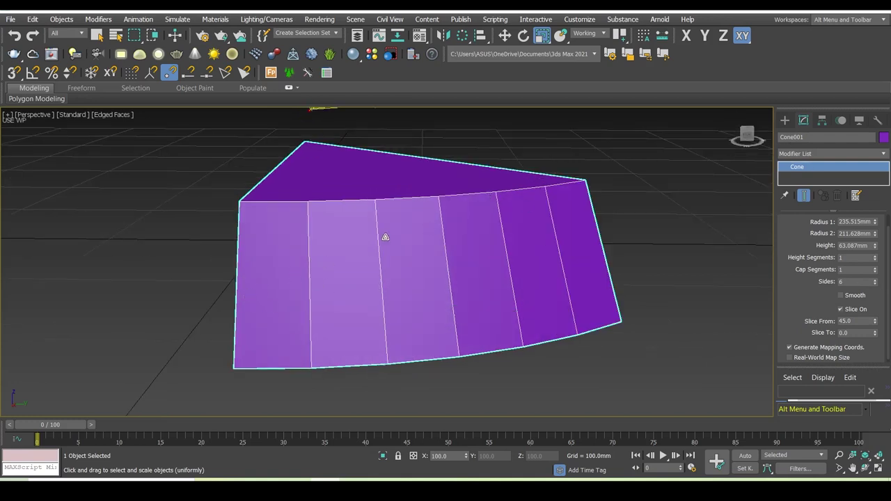
Convert the cone wedge to an Editable Poly
{"action": "right_click", "coordinate": [385, 237]}
{"action": "left_click", "coordinate": [507, 366]}
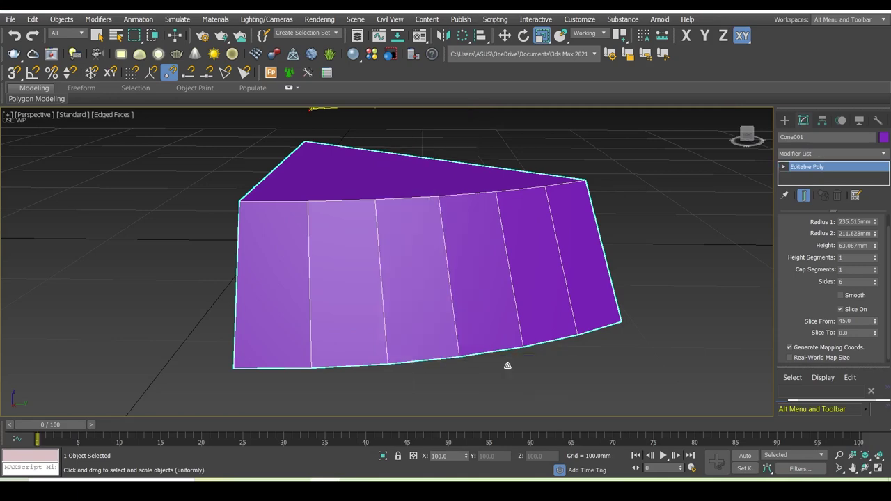
{"action": "middle_click_drag", "start_coordinate": [440, 231], "coordinate": [636, 146], "text": "alt"}
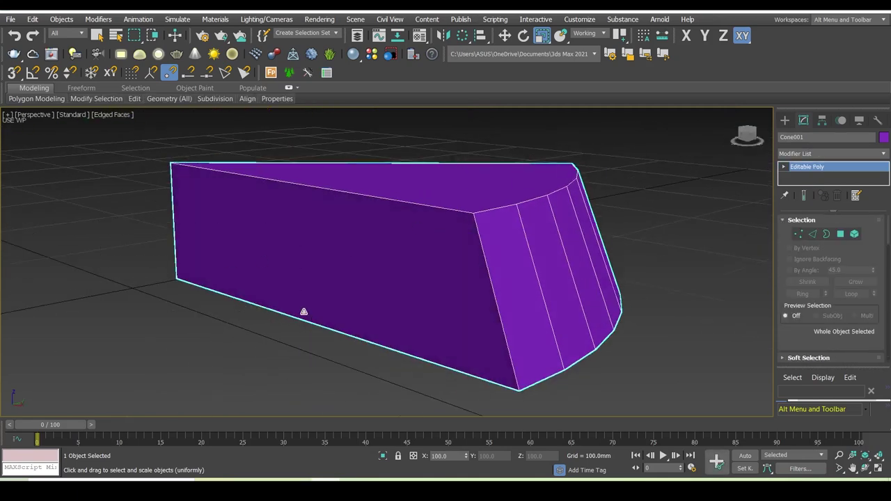
Delete the polygons of the wedge's flat cut side, leaving it open
{"action": "left_click", "coordinate": [840, 234]}
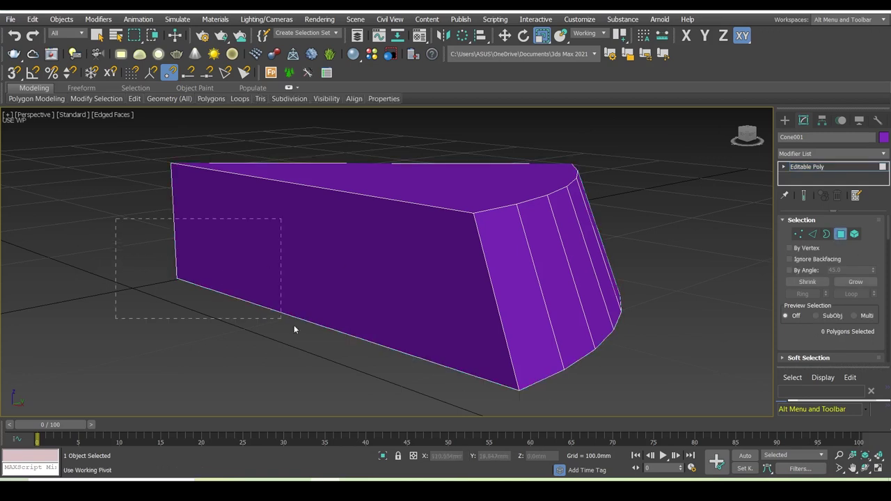
{"action": "left_click_drag", "start_coordinate": [294, 326], "coordinate": [350, 345]}
{"action": "key", "text": "Delete"}
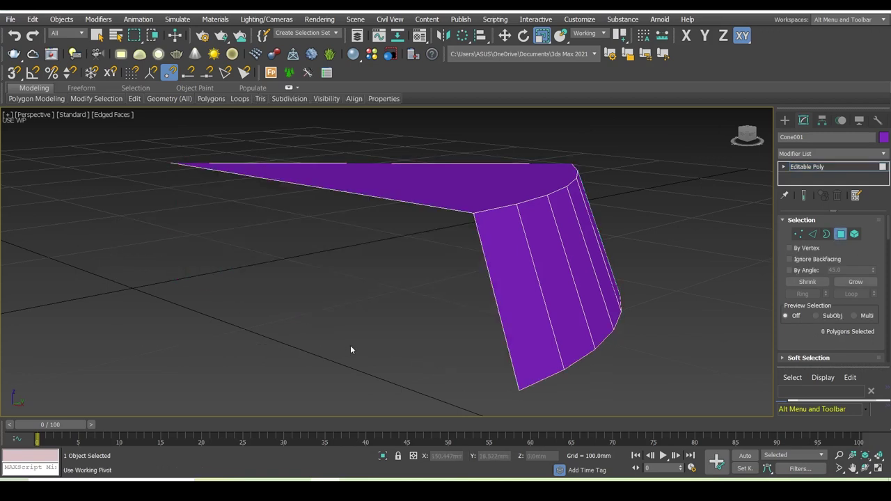
{"action": "middle_click_drag", "start_coordinate": [440, 231], "coordinate": [440, 231], "text": "alt"}
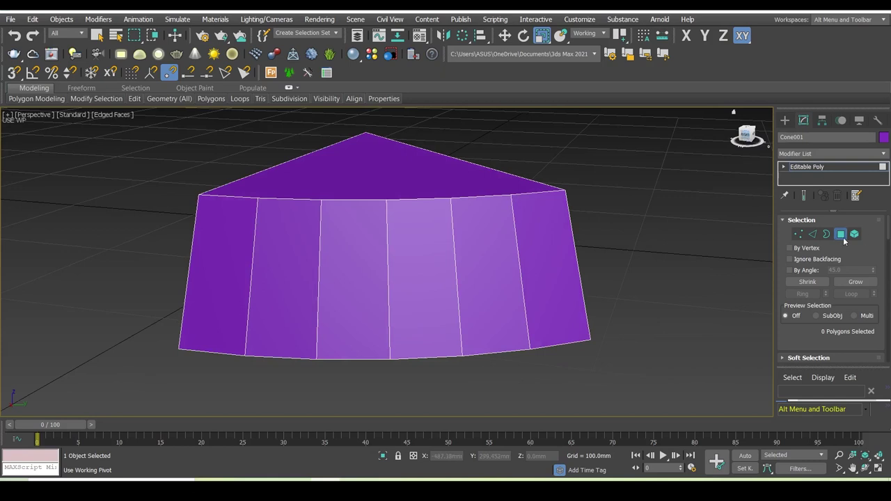
{"action": "left_click", "coordinate": [840, 234]}
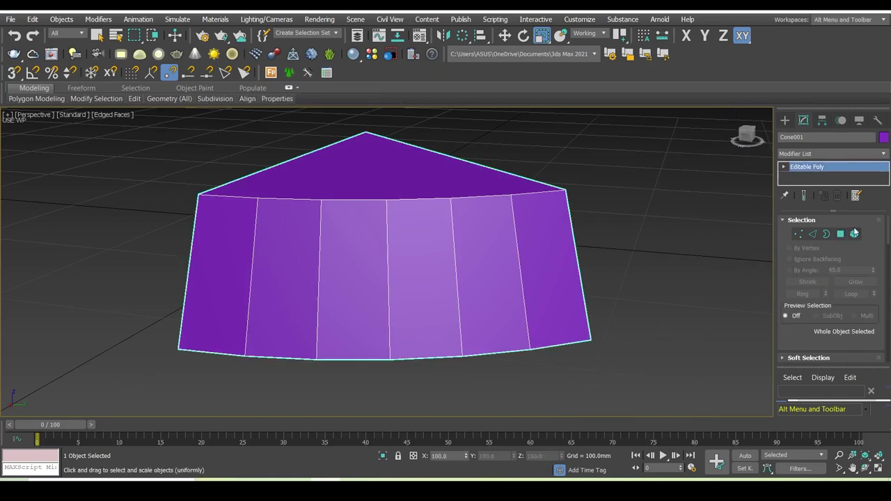
Connect the side's vertical edges with 3 segments, pinch -44 and slide -37
{"action": "left_click", "coordinate": [812, 234]}
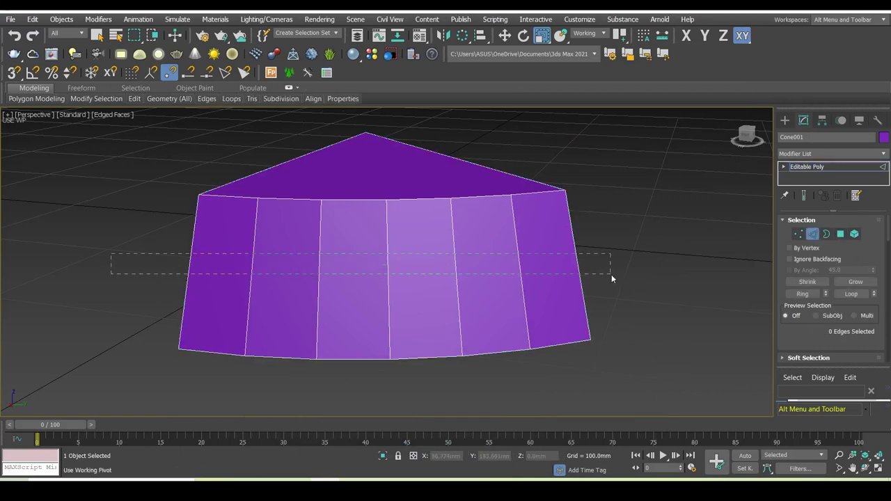
{"action": "left_click_drag", "start_coordinate": [612, 275], "coordinate": [611, 276]}
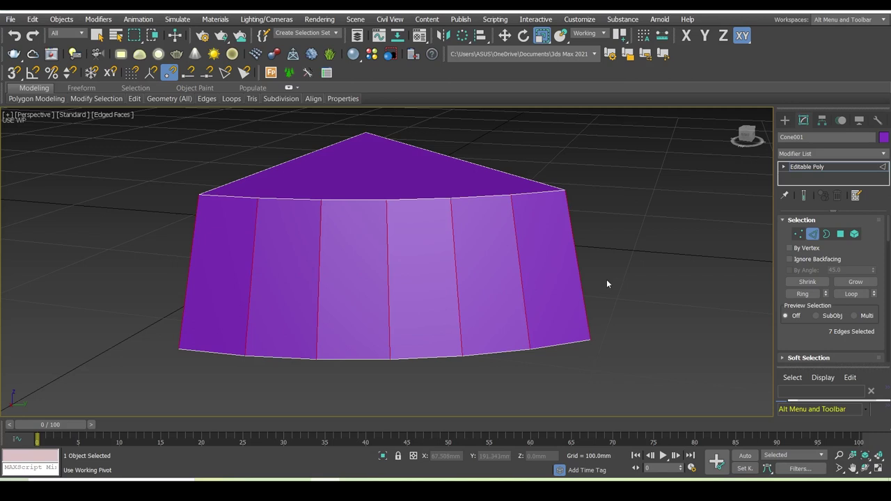
{"action": "scroll", "coordinate": [838, 297], "scroll_direction": "down", "scroll_amount": 3}
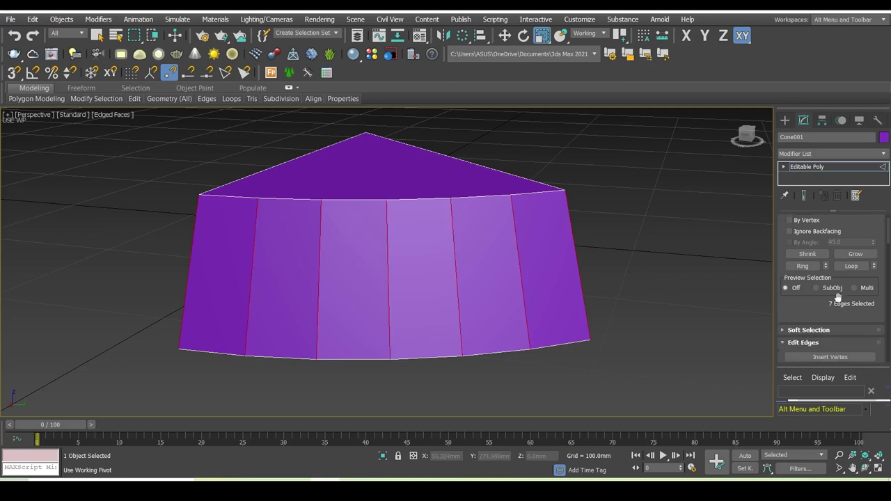
{"action": "left_click", "coordinate": [870, 339]}
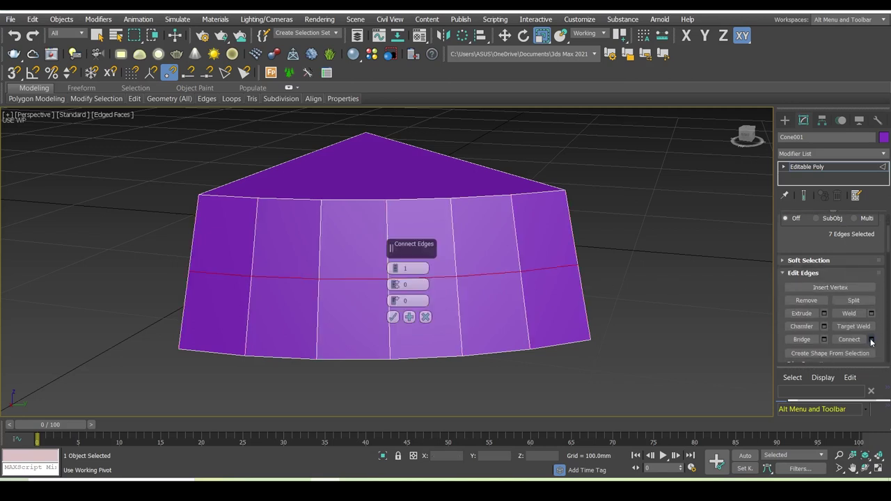
{"action": "left_click", "coordinate": [396, 269]}
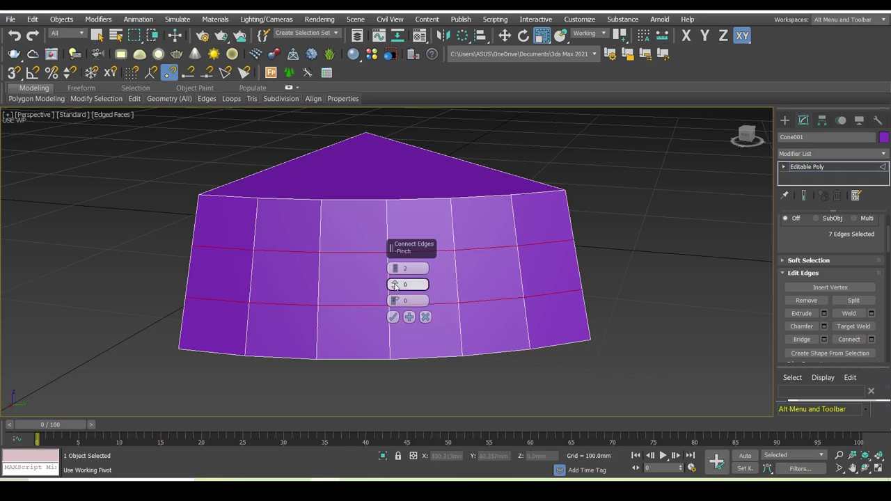
{"action": "mouse_move", "coordinate": [395, 285]}
{"action": "left_mouse_down"}
{"action": "mouse_move", "coordinate": [396, 254]}
{"action": "mouse_move", "coordinate": [405, 344]}
{"action": "left_mouse_up"}
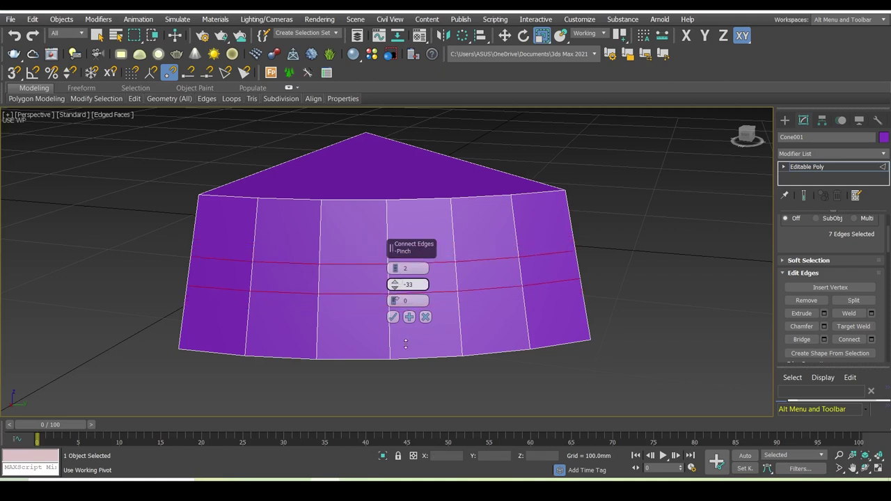
{"action": "left_click_drag", "start_coordinate": [395, 269], "coordinate": [396, 288]}
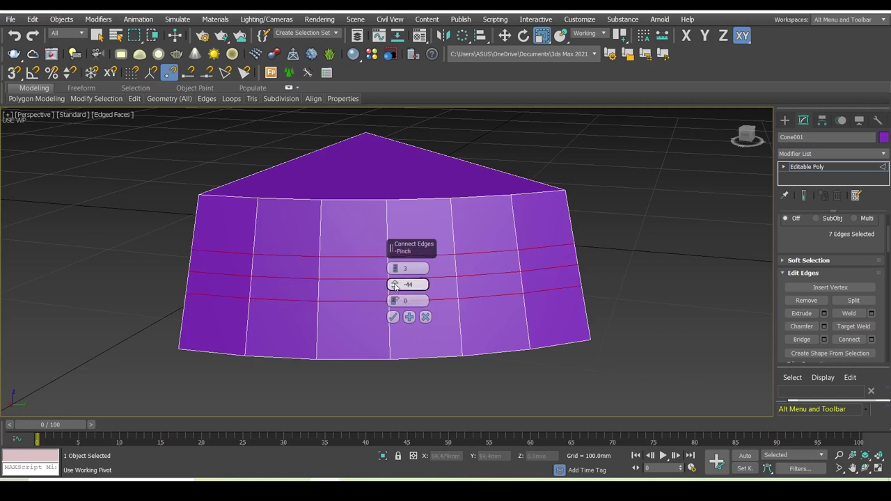
{"action": "mouse_move", "coordinate": [394, 301]}
{"action": "left_mouse_down"}
{"action": "mouse_move", "coordinate": [409, 308]}
{"action": "mouse_move", "coordinate": [408, 369]}
{"action": "left_mouse_up"}
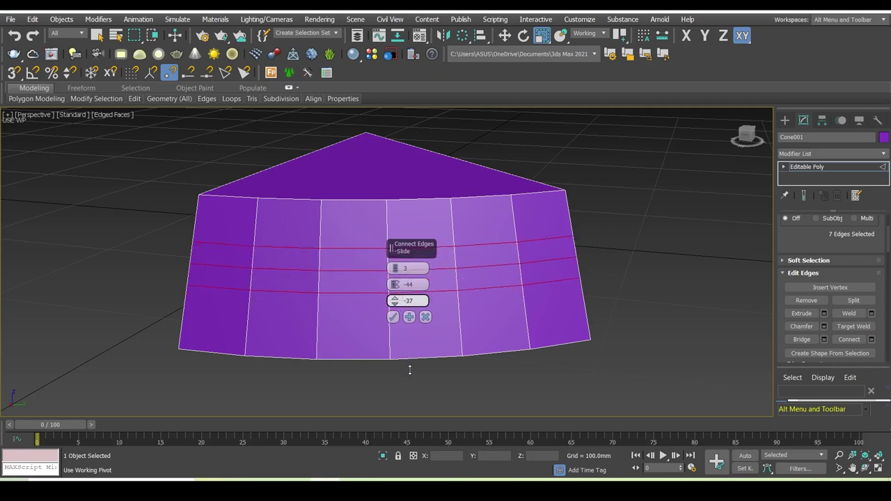
{"action": "left_click", "coordinate": [393, 317]}
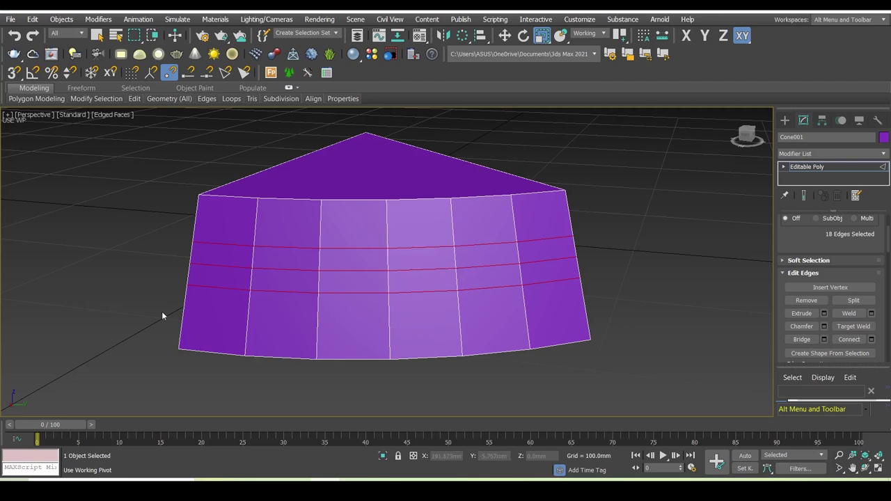
{"action": "left_click", "coordinate": [100, 283]}
Select the horizontal edges of the left, middle and right side columns for Connect
{"action": "left_click_drag", "start_coordinate": [214, 237], "coordinate": [211, 378]}
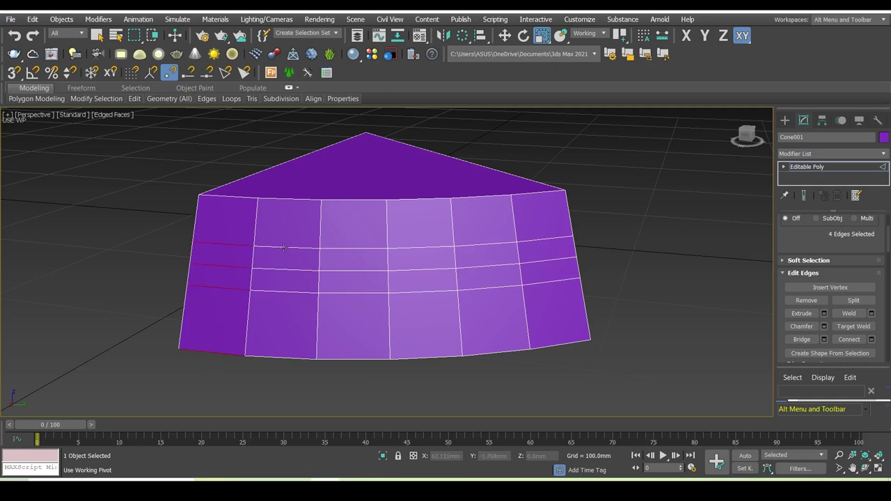
{"action": "left_click_drag", "start_coordinate": [357, 242], "coordinate": [364, 377], "text": "ctrl"}
{"action": "left_click_drag", "start_coordinate": [487, 237], "coordinate": [497, 373], "text": "ctrl"}
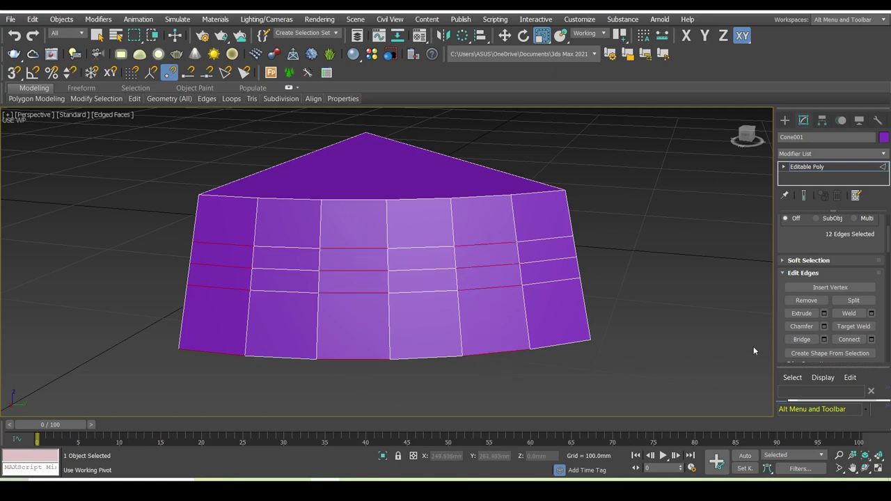
{"action": "left_click", "coordinate": [871, 339]}
{"action": "scroll", "coordinate": [242, 286], "scroll_direction": "up", "scroll_amount": 2}
{"action": "scroll", "coordinate": [242, 286], "scroll_direction": "up", "scroll_amount": 2}
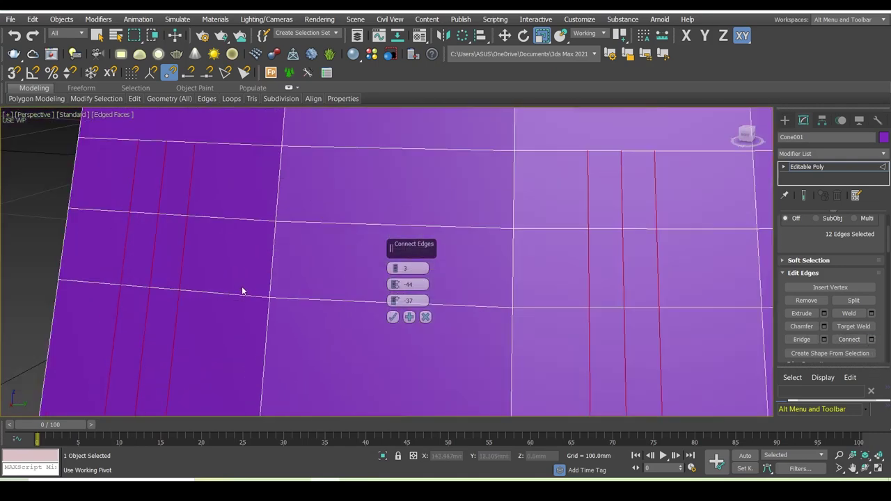
{"action": "scroll", "coordinate": [305, 281], "scroll_direction": "down", "scroll_amount": 1}
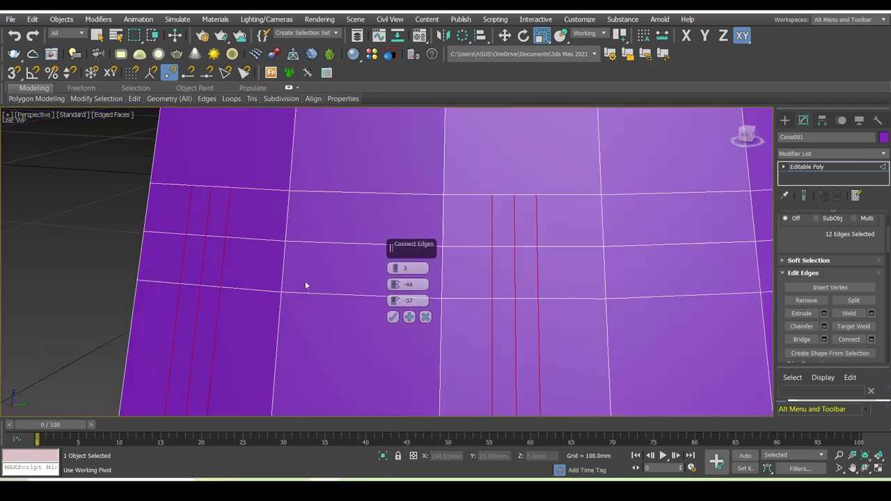
Connect them with 2 segments, pinch 37 and slide 0
{"action": "double_click", "coordinate": [421, 286]}
{"action": "type", "text": "-21"}
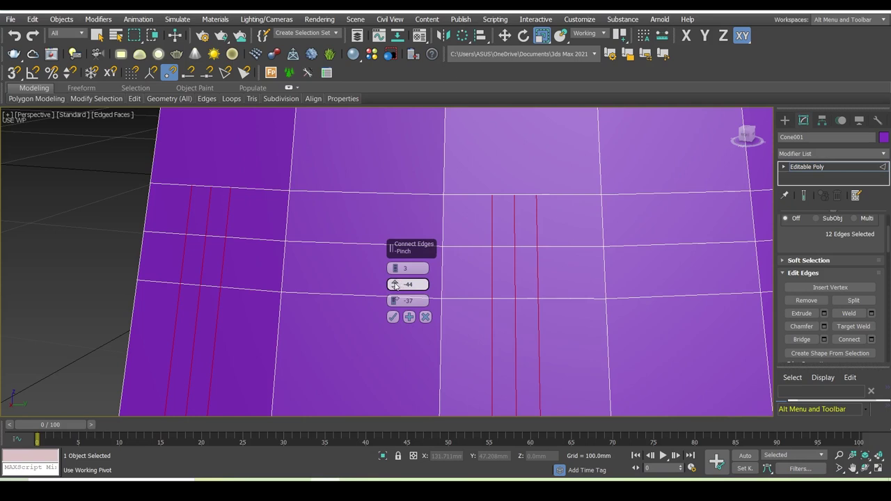
{"action": "key", "text": "Return"}
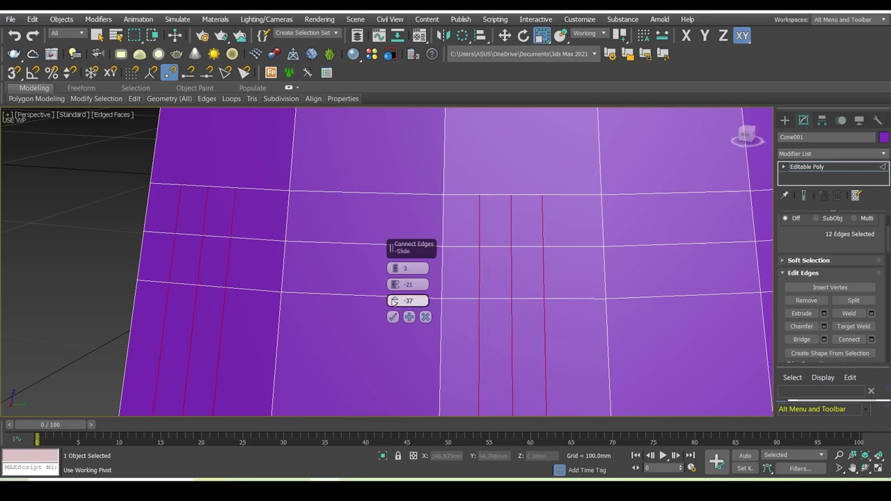
{"action": "left_click_drag", "start_coordinate": [394, 301], "coordinate": [395, 255]}
{"action": "double_click", "coordinate": [407, 301]}
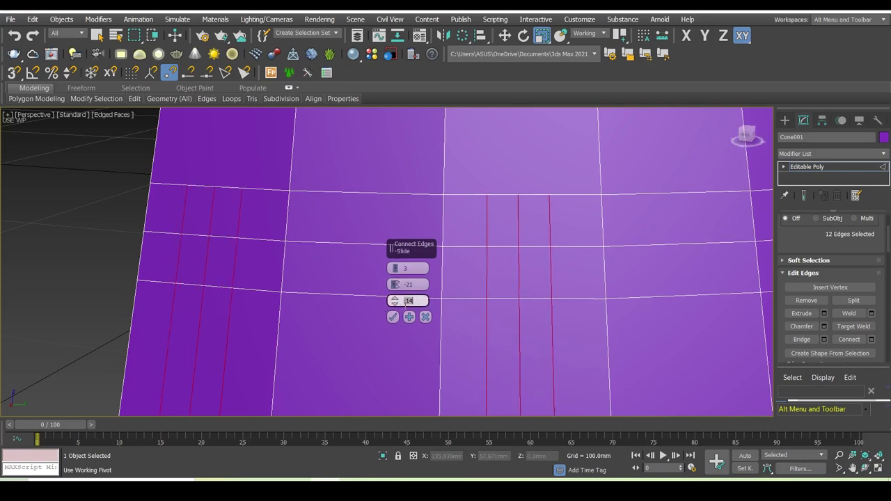
{"action": "type", "text": "0"}
{"action": "key", "text": "Return"}
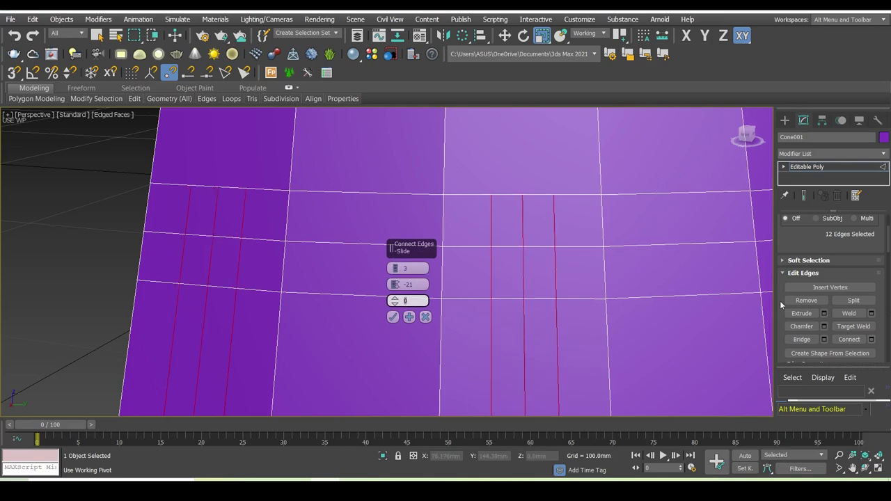
{"action": "left_click_drag", "start_coordinate": [395, 287], "coordinate": [401, 233]}
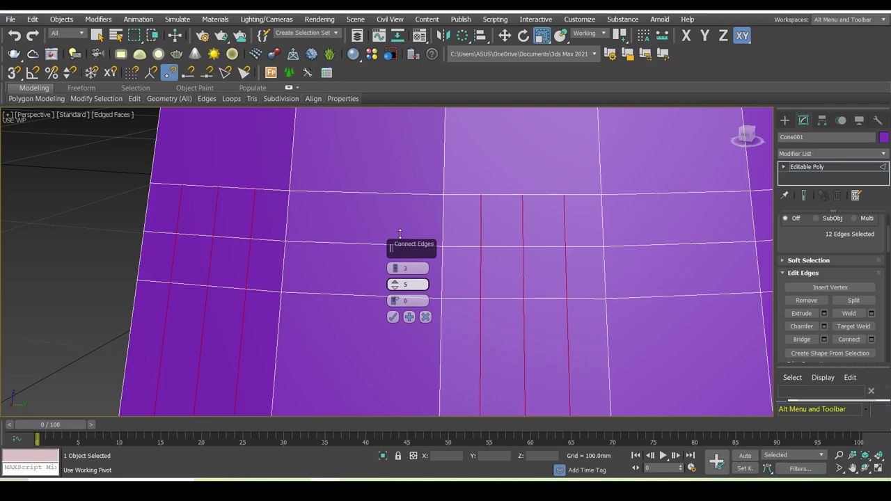
{"action": "left_click", "coordinate": [394, 271]}
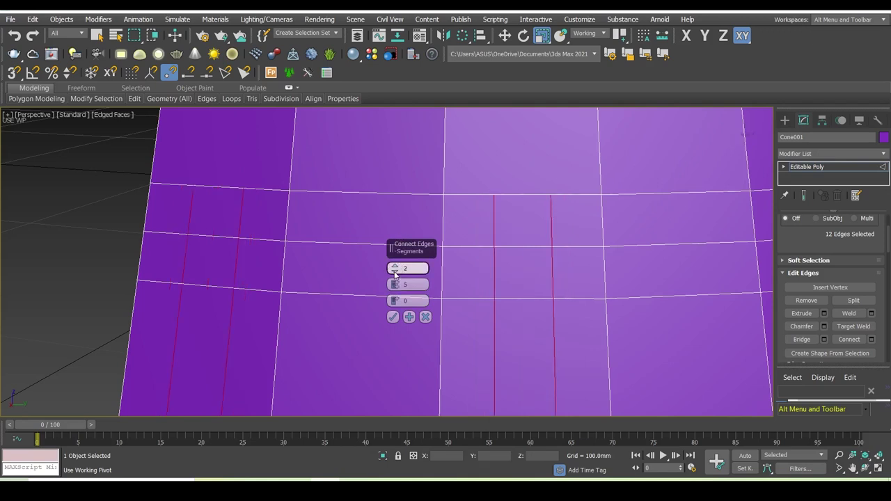
{"action": "left_click_drag", "start_coordinate": [394, 285], "coordinate": [401, 220]}
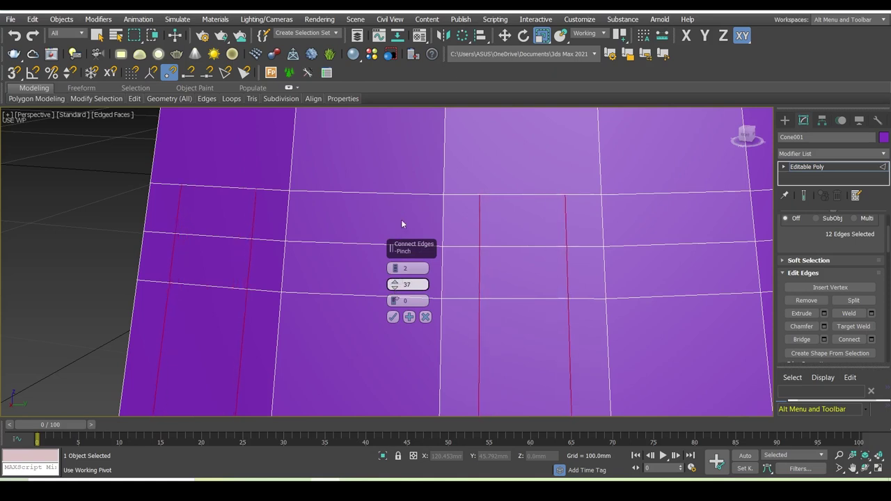
{"action": "left_click", "coordinate": [393, 318]}
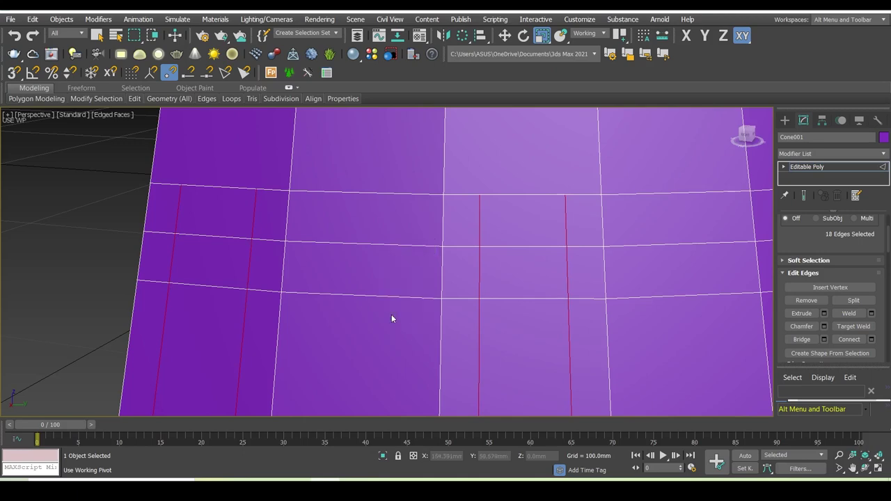
Select two horizontal edges on the wedge's side for moving
{"action": "scroll", "coordinate": [391, 314], "scroll_direction": "down", "scroll_amount": 2}
{"action": "scroll", "coordinate": [380, 307], "scroll_direction": "down", "scroll_amount": 2}
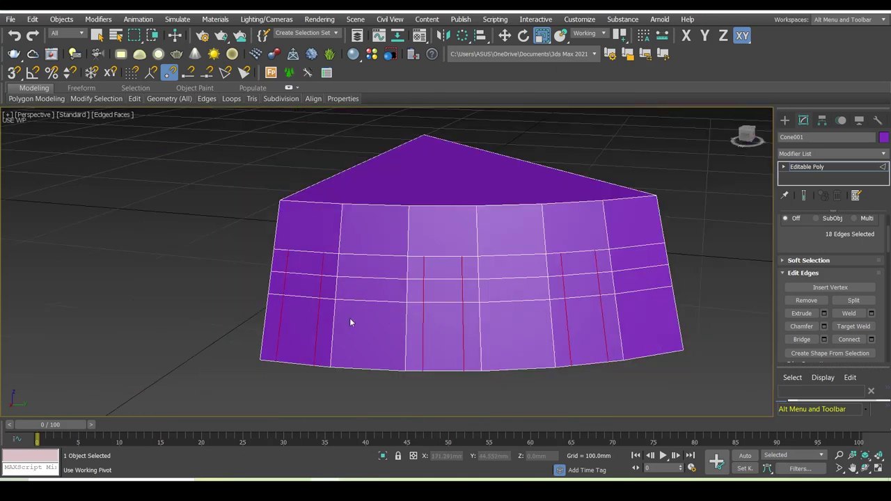
{"action": "scroll", "coordinate": [446, 327], "scroll_direction": "up", "scroll_amount": 2}
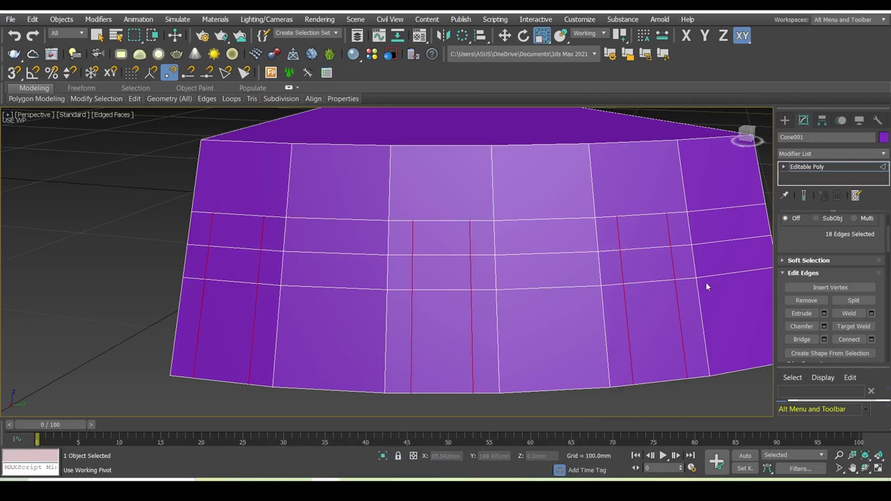
{"action": "left_click", "coordinate": [239, 215]}
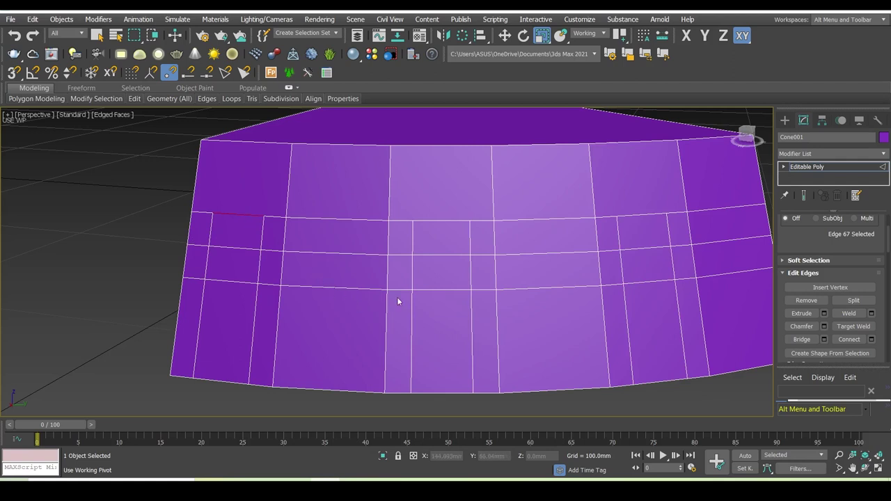
{"action": "left_click", "coordinate": [640, 215], "text": "ctrl"}
{"action": "key", "text": "w"}
{"action": "scroll", "coordinate": [392, 257], "scroll_direction": "down", "scroll_amount": 3}
{"action": "scroll", "coordinate": [410, 234], "scroll_direction": "down", "scroll_amount": 3}
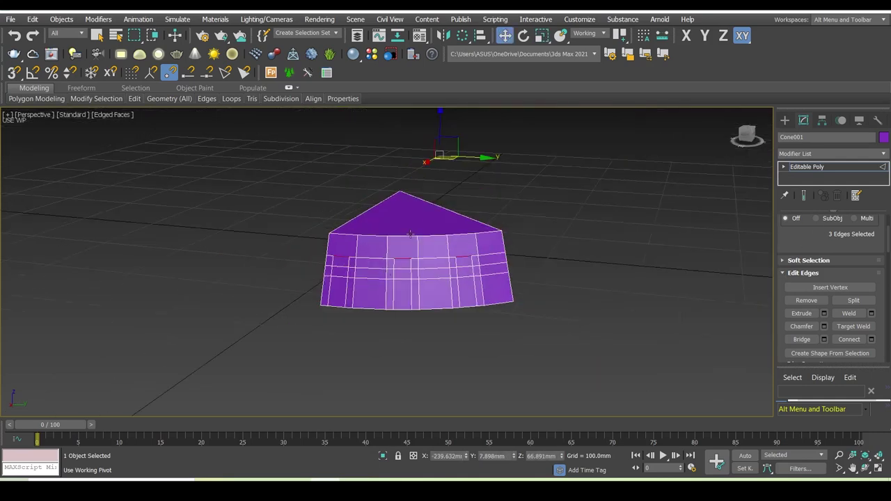
{"action": "scroll", "coordinate": [385, 234], "scroll_direction": "up", "scroll_amount": 2}
{"action": "scroll", "coordinate": [385, 235], "scroll_direction": "up", "scroll_amount": 3}
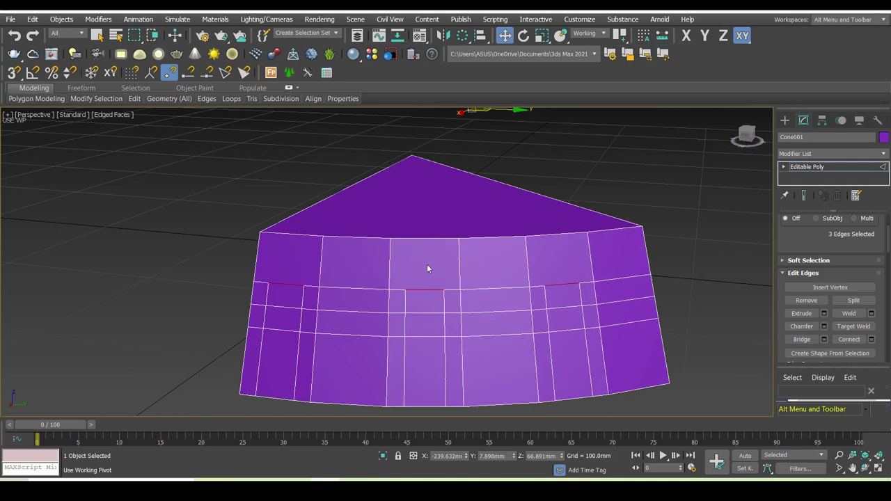
{"action": "scroll", "coordinate": [427, 268], "scroll_direction": "down", "scroll_amount": 3}
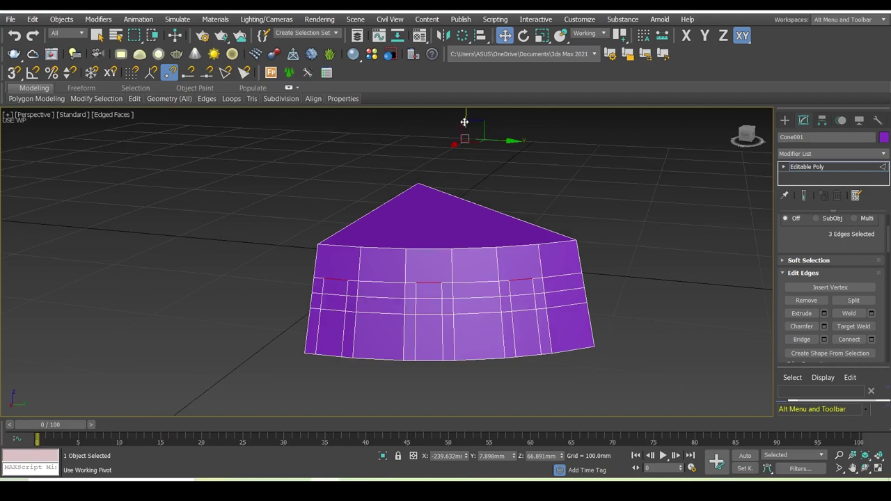
{"action": "left_click_drag", "start_coordinate": [465, 117], "coordinate": [469, 111]}
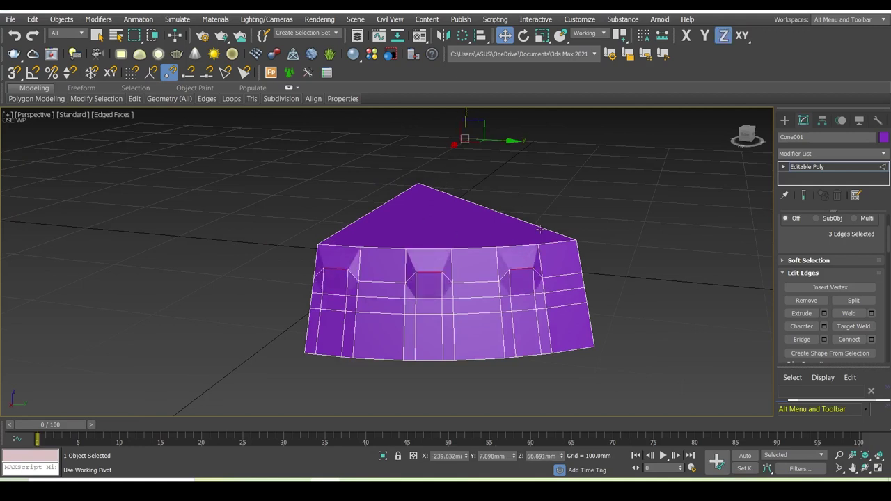
{"action": "key", "text": "ctrl+z"}
Slide the selected edge loop slightly lower along Z on the wedge's side
{"action": "scroll", "coordinate": [404, 310], "scroll_direction": "up", "scroll_amount": 2}
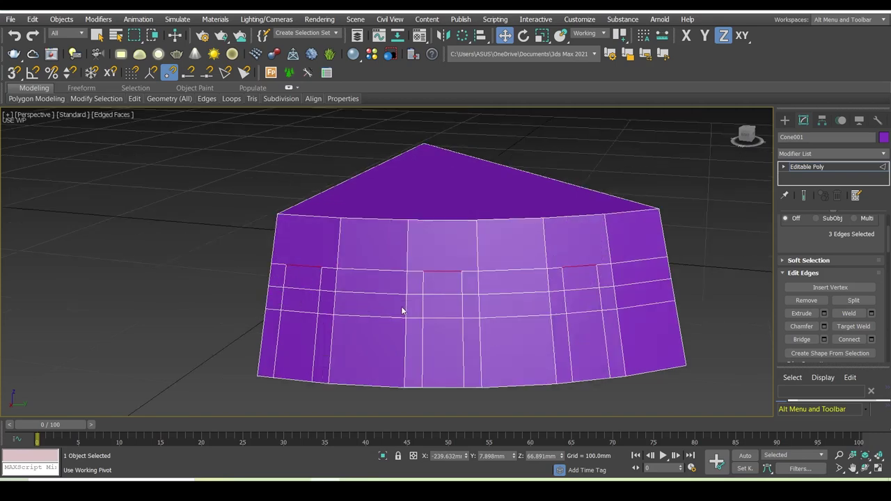
{"action": "scroll", "coordinate": [404, 310], "scroll_direction": "up", "scroll_amount": 2}
{"action": "scroll", "coordinate": [834, 282], "scroll_direction": "down", "scroll_amount": 2}
{"action": "scroll", "coordinate": [833, 281], "scroll_direction": "down", "scroll_amount": 1}
{"action": "scroll", "coordinate": [834, 282], "scroll_direction": "down", "scroll_amount": 2}
{"action": "scroll", "coordinate": [834, 281], "scroll_direction": "down", "scroll_amount": 1}
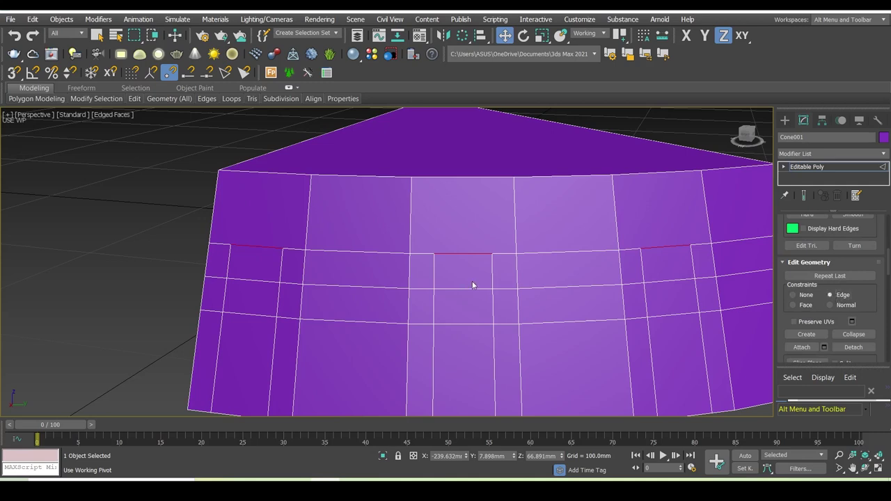
{"action": "scroll", "coordinate": [439, 308], "scroll_direction": "down", "scroll_amount": 3}
{"action": "scroll", "coordinate": [445, 284], "scroll_direction": "down", "scroll_amount": 2}
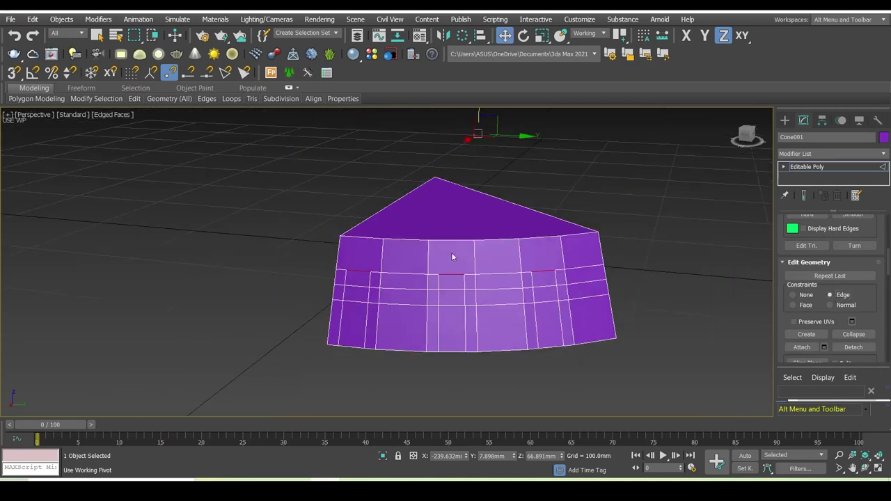
{"action": "left_click_drag", "start_coordinate": [480, 113], "coordinate": [479, 118]}
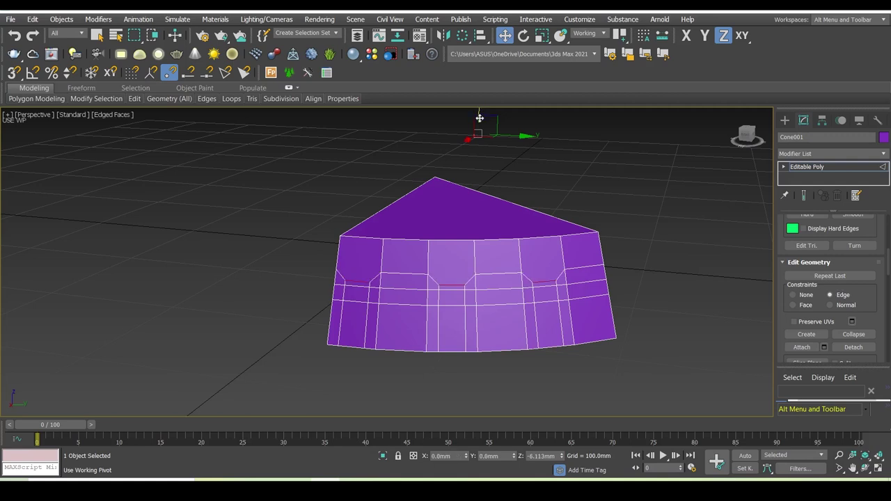
{"action": "left_click_drag", "start_coordinate": [479, 117], "coordinate": [479, 120]}
{"action": "left_click_drag", "start_coordinate": [479, 120], "coordinate": [479, 120]}
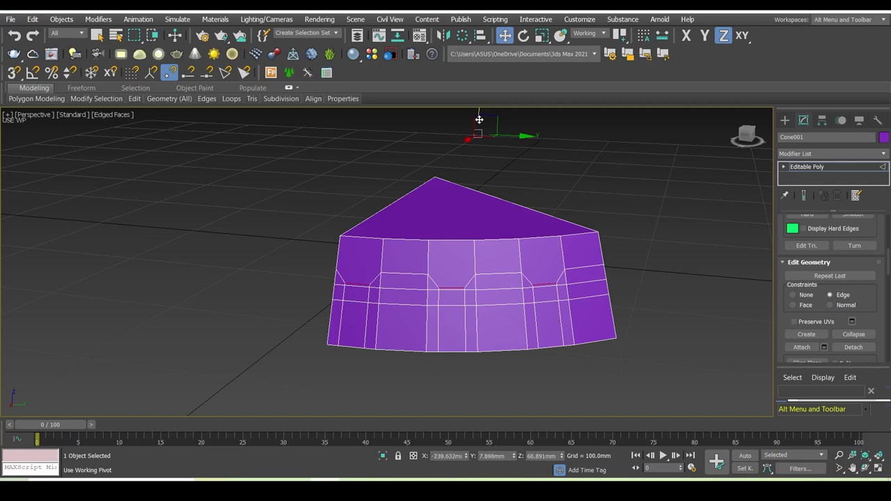
{"action": "scroll", "coordinate": [442, 286], "scroll_direction": "up", "scroll_amount": 5}
{"action": "scroll", "coordinate": [465, 294], "scroll_direction": "down", "scroll_amount": 2}
{"action": "scroll", "coordinate": [464, 295], "scroll_direction": "down", "scroll_amount": 2}
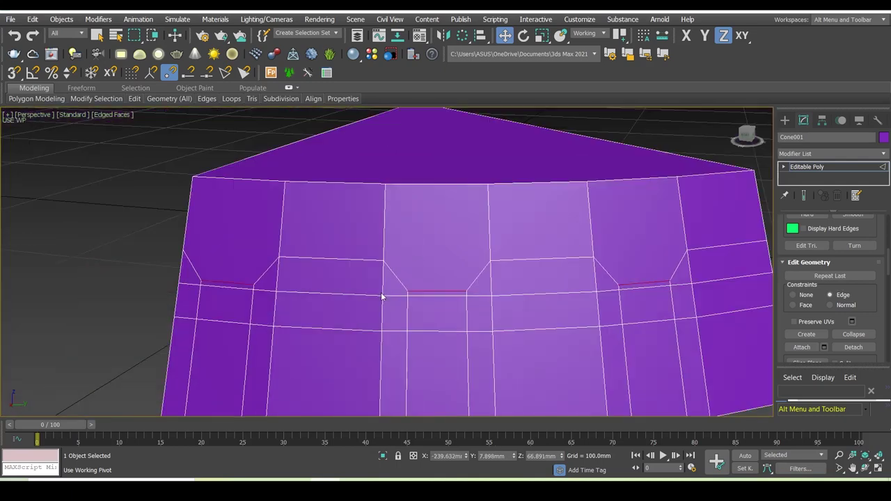
{"action": "scroll", "coordinate": [361, 277], "scroll_direction": "down", "scroll_amount": 2}
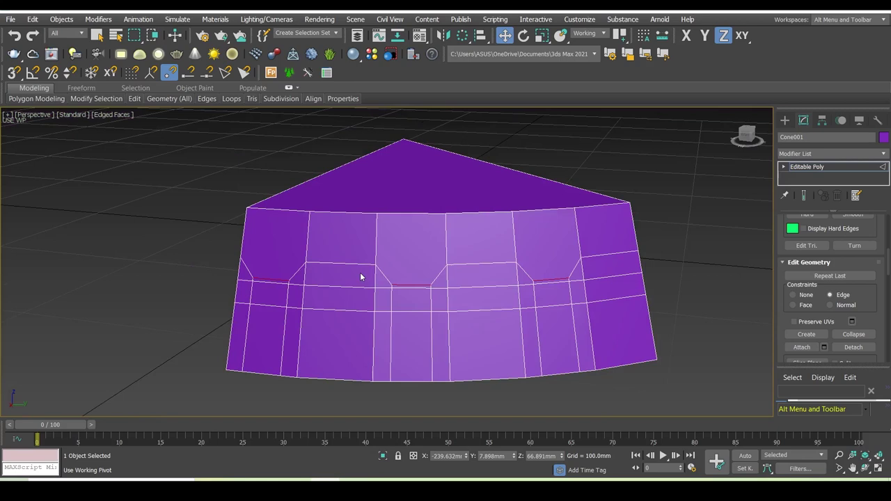
{"action": "left_click", "coordinate": [784, 121]}
{"action": "left_click", "coordinate": [818, 121]}
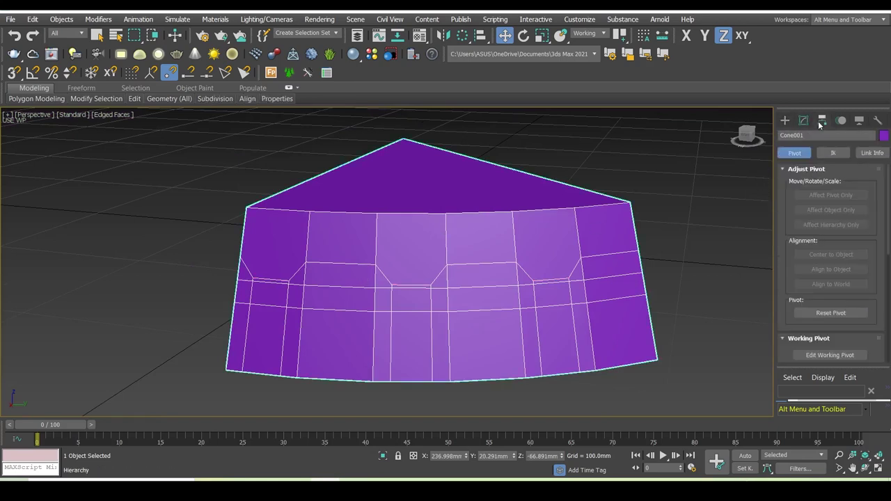
Snap the cone slice's pivot onto its apex vertex using Affect Pivot Only
{"action": "scroll", "coordinate": [824, 348], "scroll_direction": "down", "scroll_amount": 1}
{"action": "left_click", "coordinate": [819, 357]}
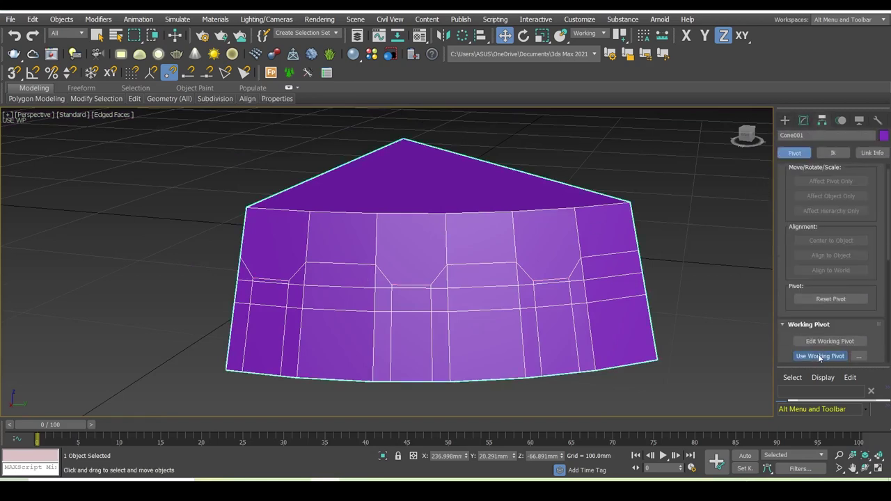
{"action": "left_click", "coordinate": [827, 182]}
{"action": "left_click", "coordinate": [825, 243]}
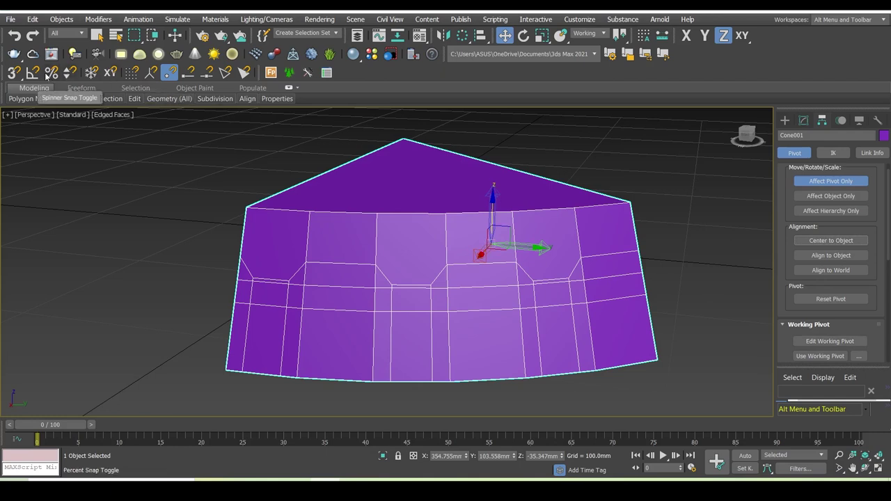
{"action": "left_click", "coordinate": [13, 76]}
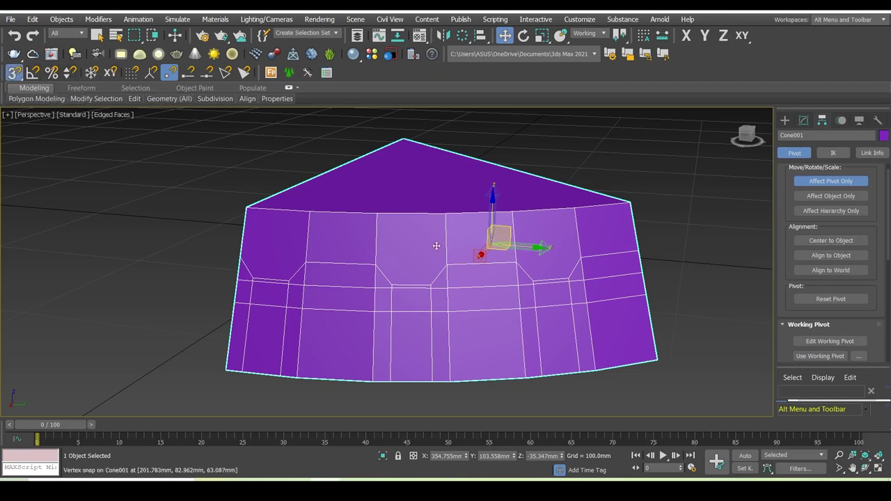
{"action": "left_click_drag", "start_coordinate": [492, 245], "coordinate": [404, 139]}
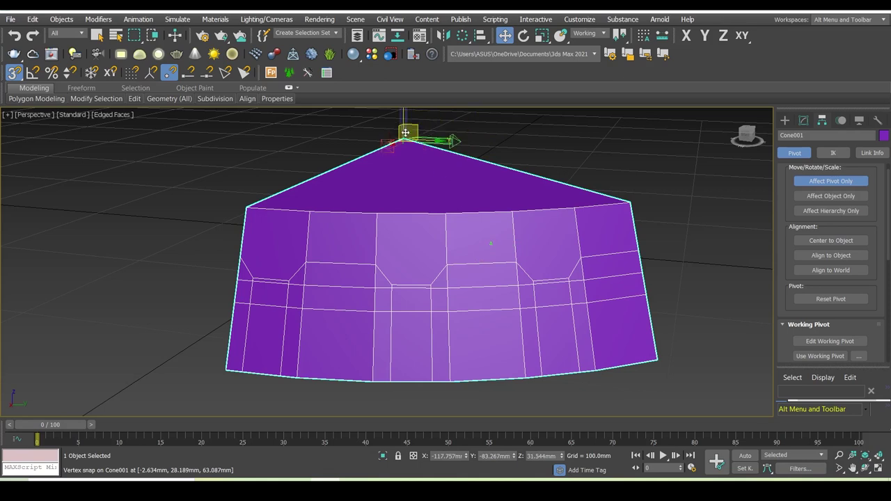
{"action": "left_click", "coordinate": [826, 183]}
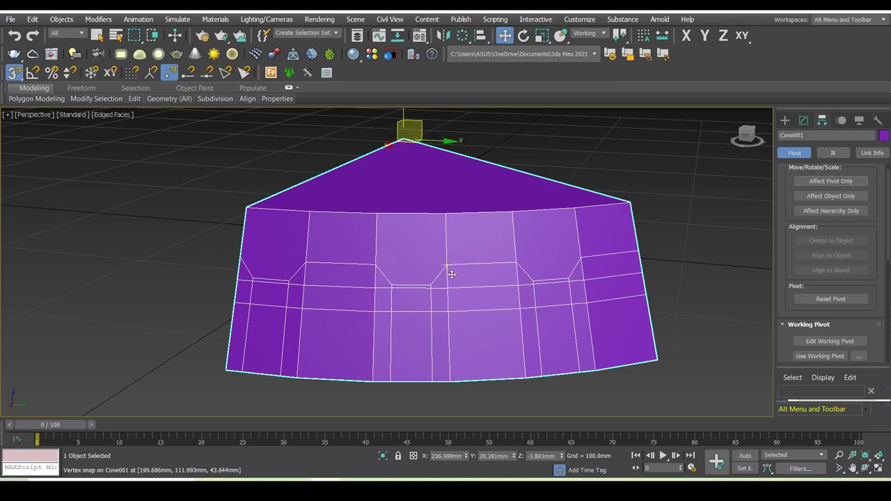
Turn on Angle Snap and deselect the cone slice
{"action": "scroll", "coordinate": [451, 271], "scroll_direction": "down", "scroll_amount": 2}
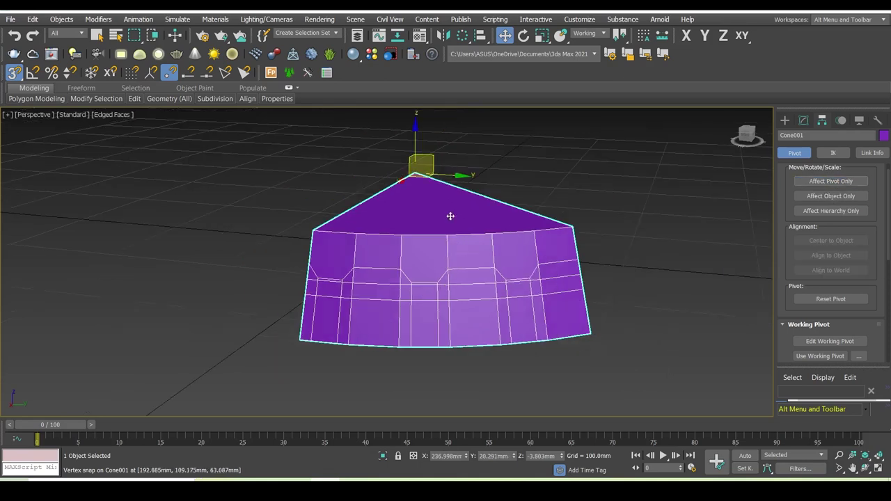
{"action": "left_click", "coordinate": [33, 72]}
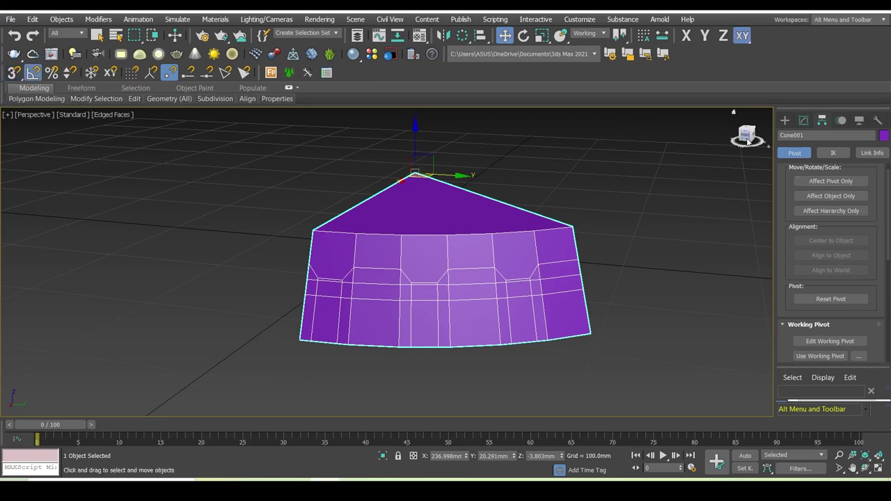
{"action": "middle_click_drag", "start_coordinate": [477, 253], "coordinate": [479, 254], "text": "alt"}
{"action": "scroll", "coordinate": [531, 257], "scroll_direction": "up", "scroll_amount": 3}
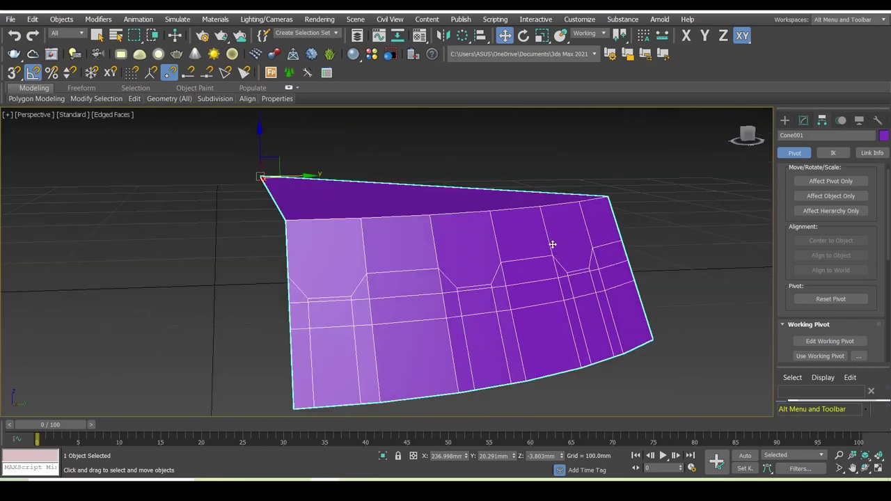
{"action": "left_click", "coordinate": [747, 174]}
{"action": "left_click", "coordinate": [784, 120]}
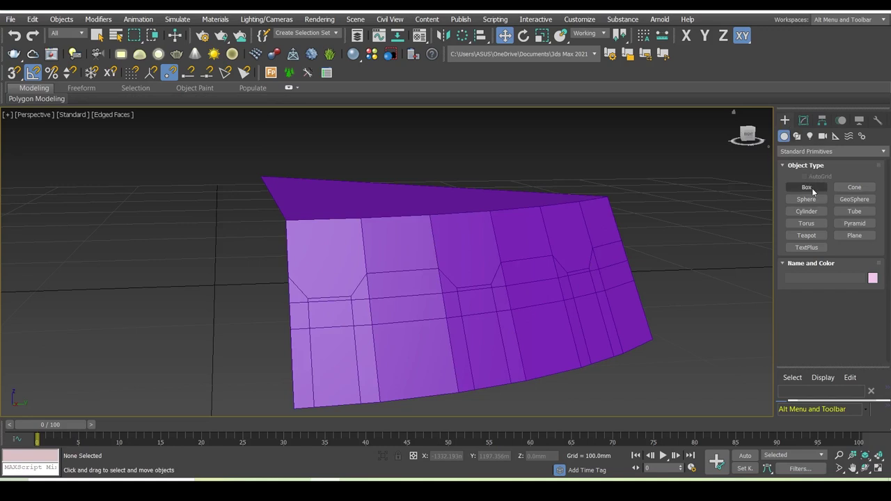
Reselect the cone slice and enter Edge sub-object level
{"action": "left_click", "coordinate": [802, 122]}
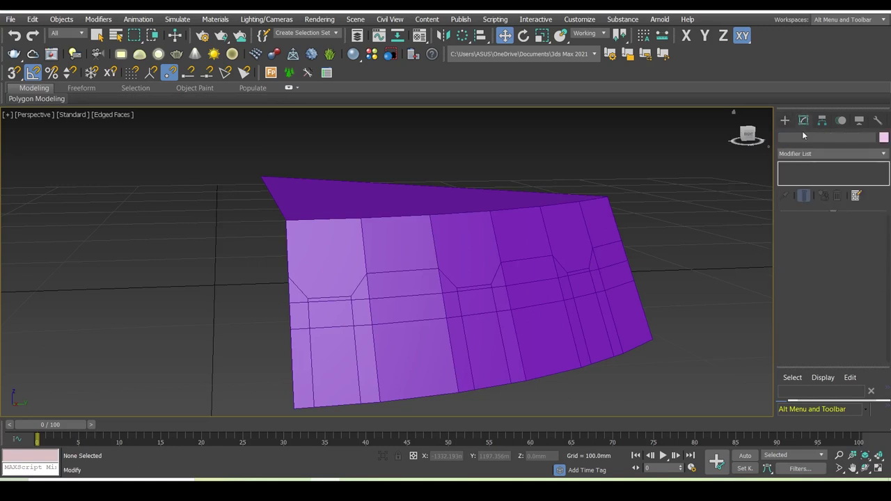
{"action": "left_click", "coordinate": [598, 209]}
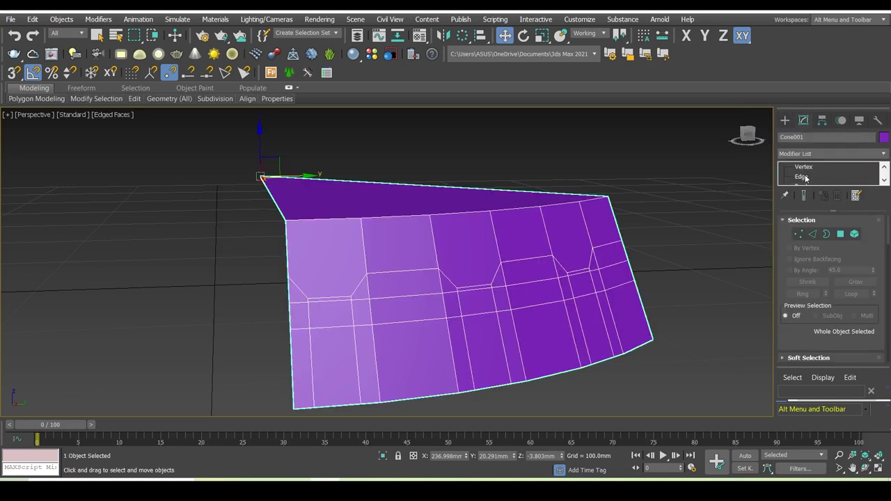
{"action": "left_click", "coordinate": [801, 183]}
{"action": "scroll", "coordinate": [336, 227], "scroll_direction": "up", "scroll_amount": 2}
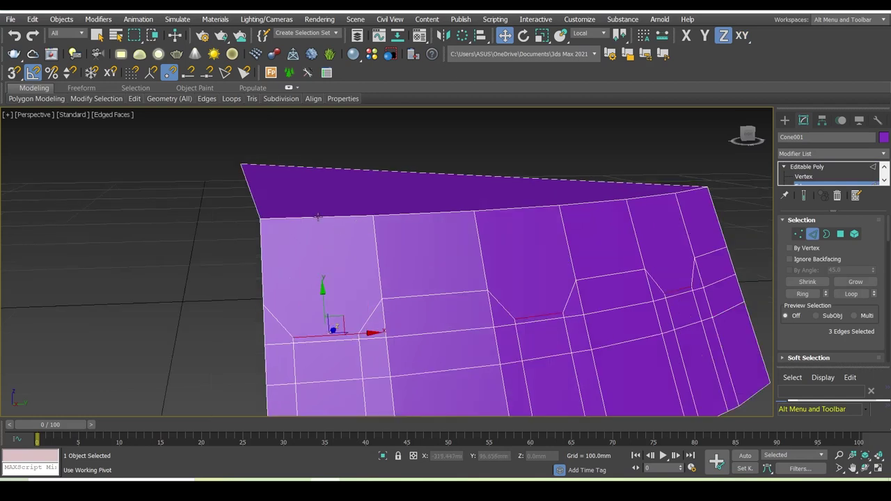
Select the six top-border edges and preview a 10.0mm, 1-segment chamfer
{"action": "left_click", "coordinate": [317, 217]}
{"action": "left_click", "coordinate": [428, 211], "text": "ctrl"}
{"action": "left_click", "coordinate": [519, 208], "text": "ctrl"}
{"action": "left_click", "coordinate": [591, 204], "text": "ctrl"}
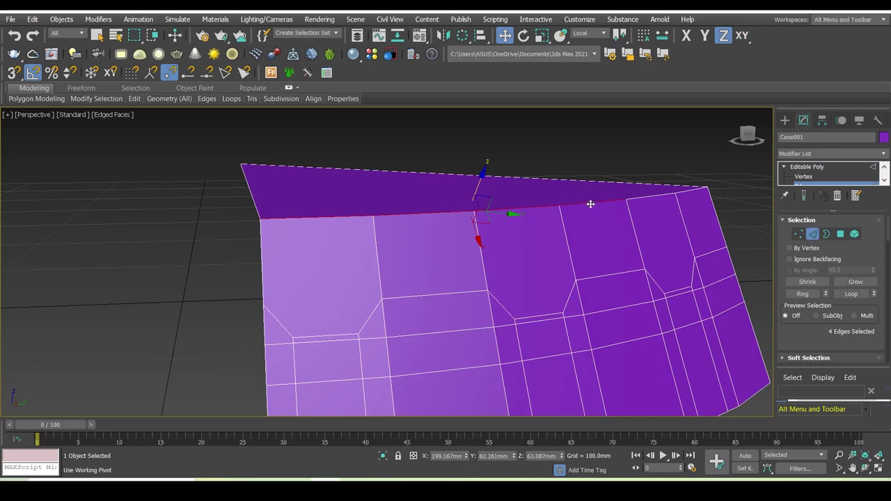
{"action": "left_click", "coordinate": [652, 196], "text": "ctrl"}
{"action": "left_click", "coordinate": [688, 192], "text": "ctrl"}
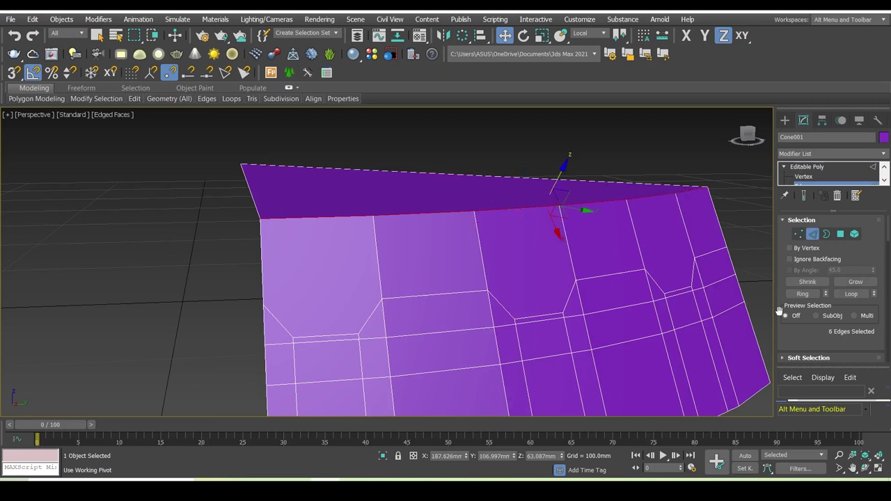
{"action": "scroll", "coordinate": [799, 301], "scroll_direction": "down", "scroll_amount": 2}
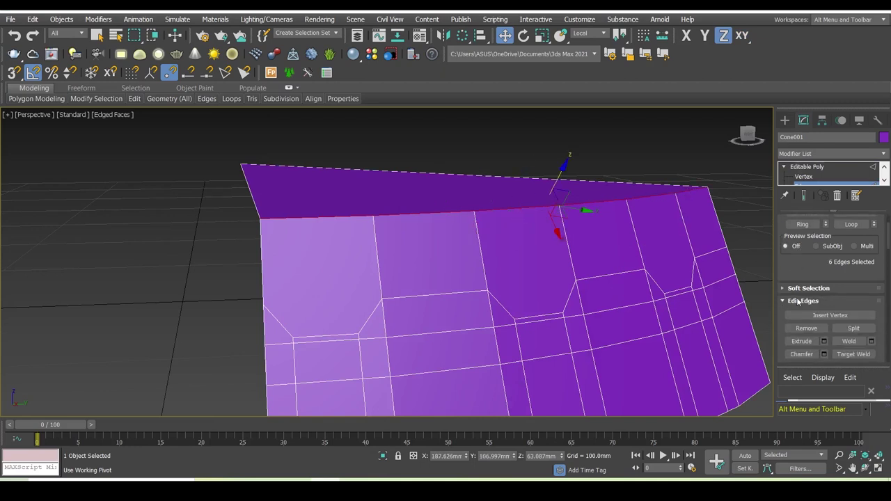
{"action": "left_click", "coordinate": [823, 354]}
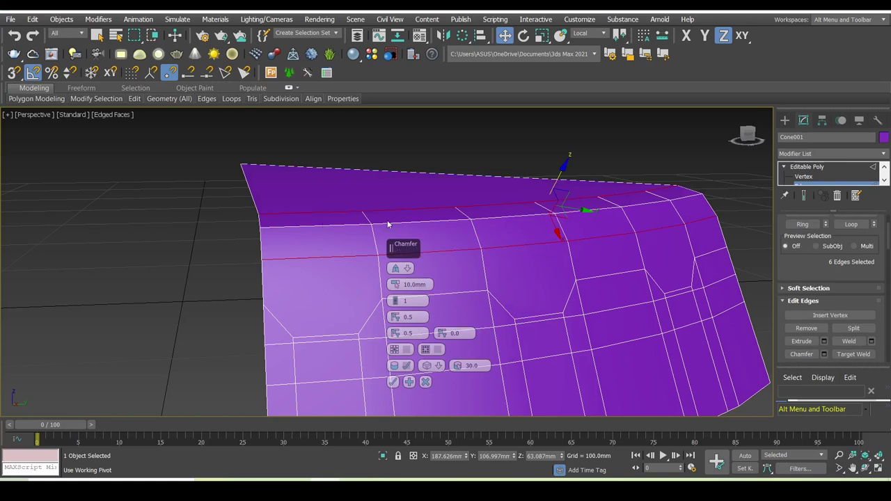
Set the top-rim chamfer to 2 segments, inspect it from below, and commit it
{"action": "left_click", "coordinate": [394, 300]}
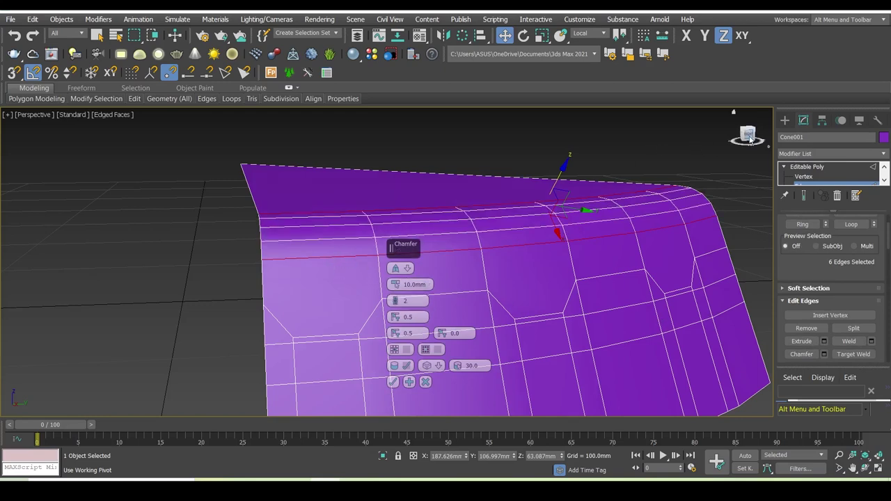
{"action": "left_click_drag", "start_coordinate": [746, 136], "coordinate": [683, 143]}
{"action": "middle_click_drag", "start_coordinate": [485, 270], "coordinate": [418, 278], "text": "alt"}
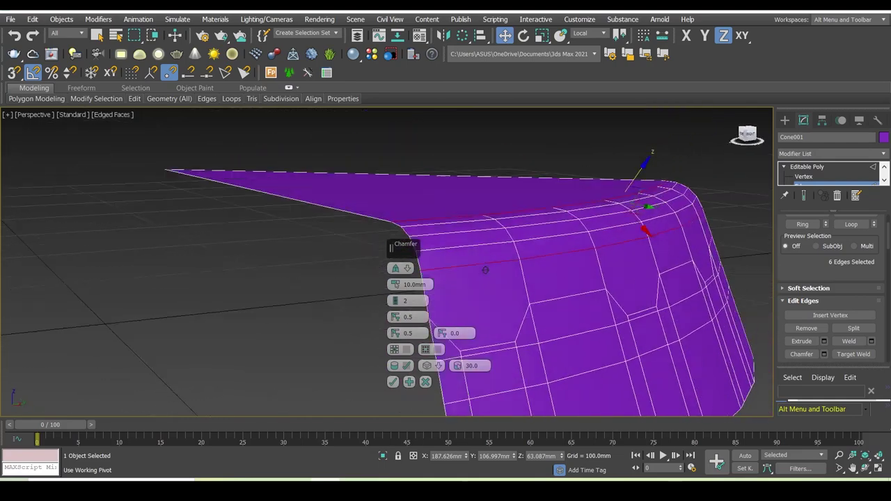
{"action": "middle_click_drag", "start_coordinate": [486, 270], "coordinate": [485, 269], "text": "alt"}
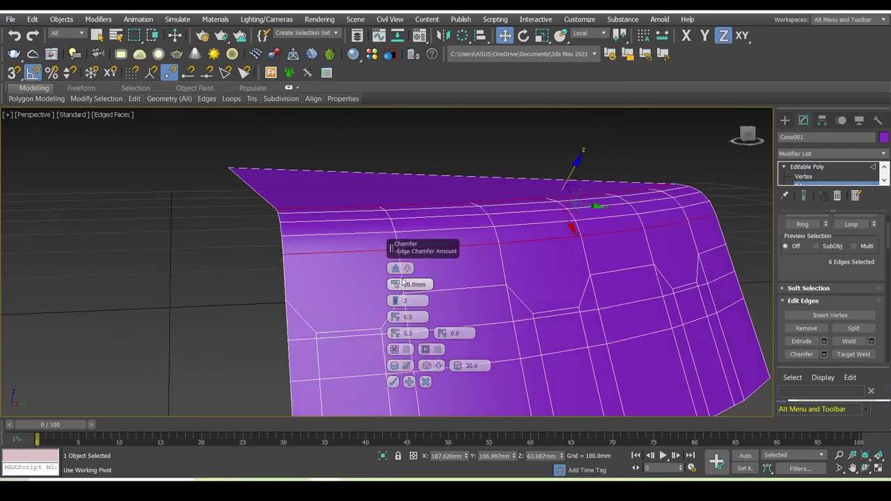
{"action": "left_click", "coordinate": [393, 382]}
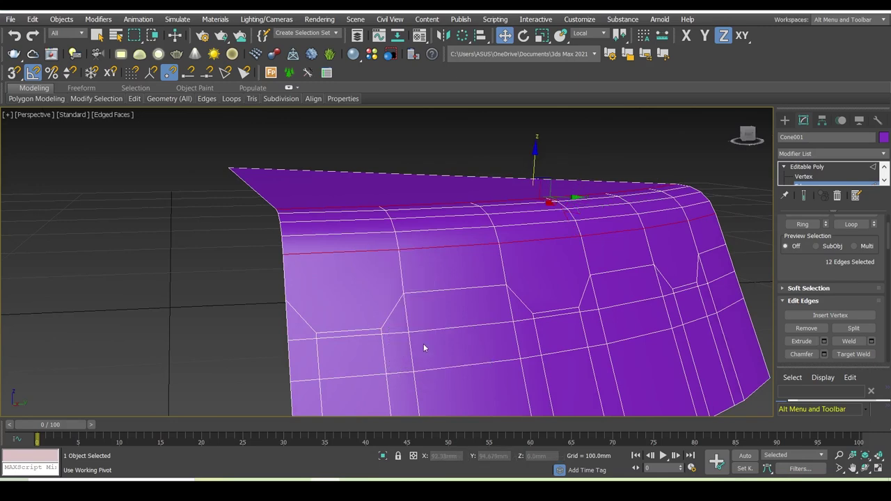
In Polygon mode, select the first two lower rim panels on the wedge's side
{"action": "scroll", "coordinate": [504, 295], "scroll_direction": "down", "scroll_amount": 2}
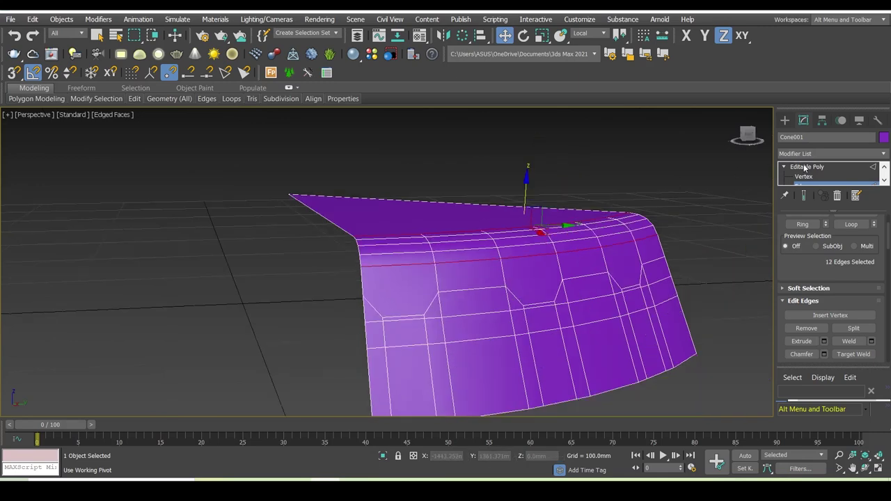
{"action": "scroll", "coordinate": [805, 169], "scroll_direction": "down", "scroll_amount": 2}
{"action": "scroll", "coordinate": [805, 174], "scroll_direction": "down", "scroll_amount": 1}
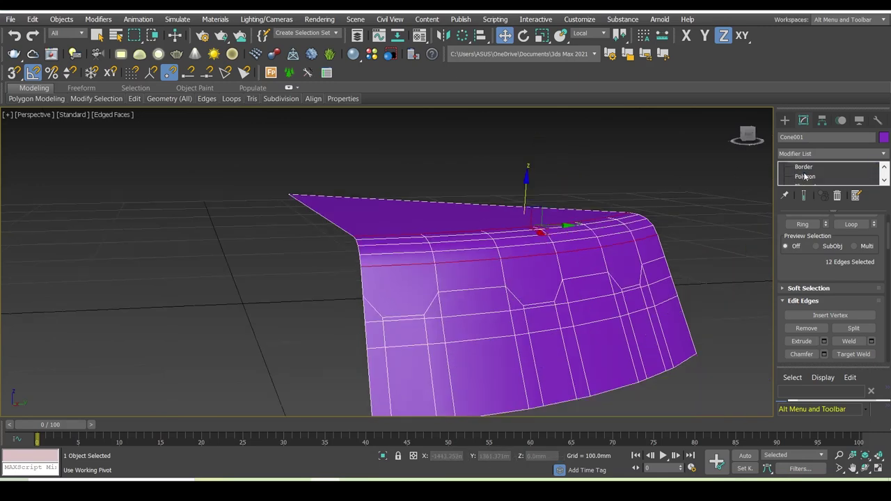
{"action": "left_click", "coordinate": [805, 176]}
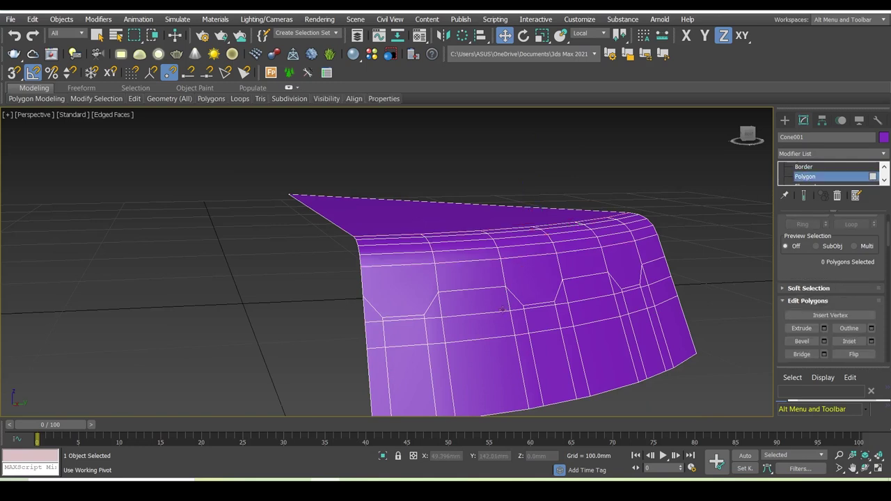
{"action": "left_click", "coordinate": [476, 329]}
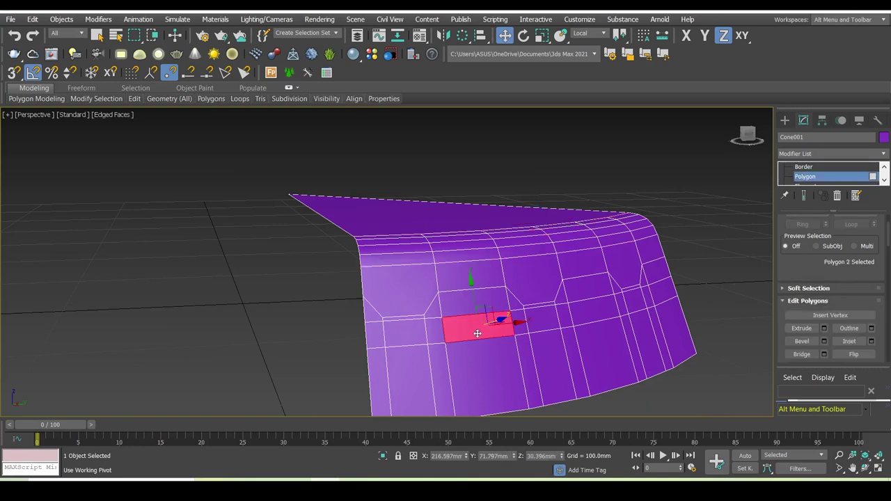
{"action": "scroll", "coordinate": [477, 333], "scroll_direction": "down", "scroll_amount": 2}
{"action": "scroll", "coordinate": [487, 367], "scroll_direction": "up", "scroll_amount": 2}
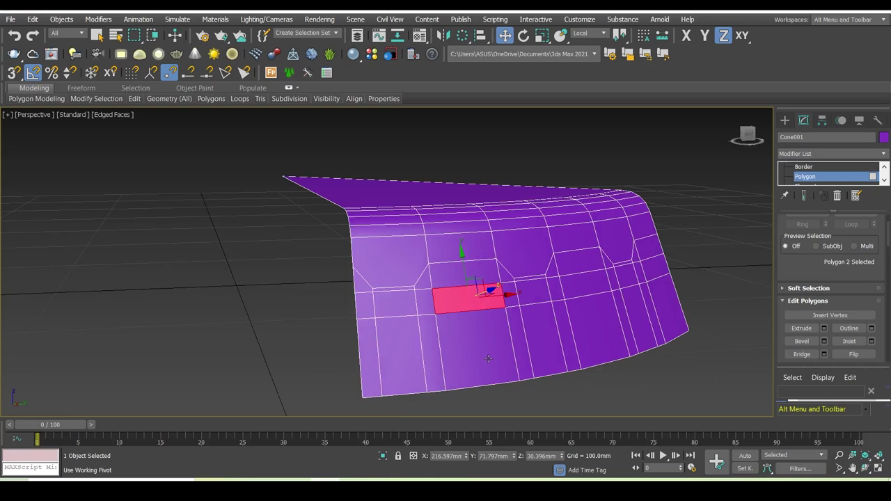
{"action": "left_click", "coordinate": [488, 358], "text": "ctrl"}
Add four more alternating rim panels on the right side, making six selected
{"action": "left_click", "coordinate": [577, 287], "text": "ctrl"}
{"action": "left_click", "coordinate": [598, 325], "text": "ctrl"}
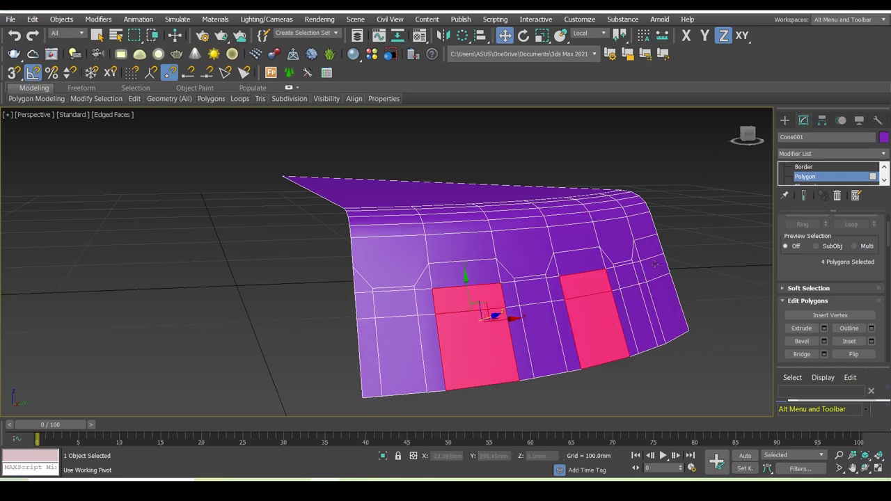
{"action": "left_click", "coordinate": [655, 269], "text": "ctrl"}
{"action": "left_click", "coordinate": [655, 296], "text": "ctrl"}
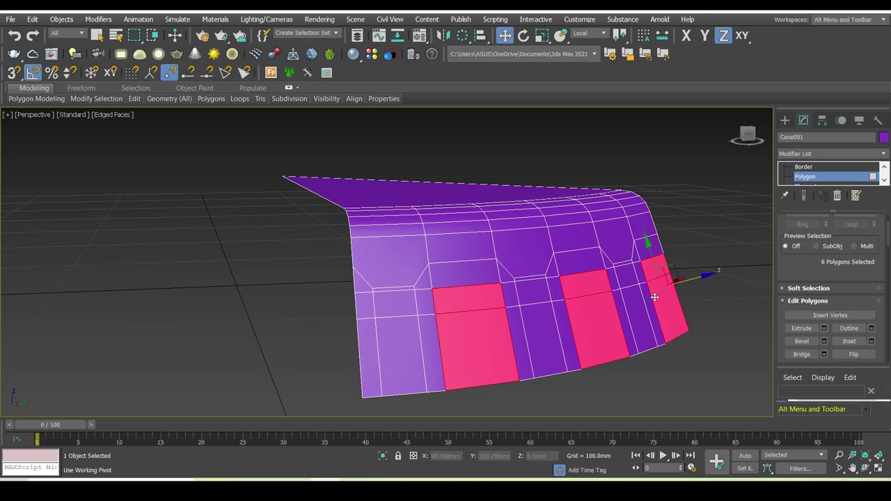
{"action": "left_click_drag", "start_coordinate": [744, 132], "coordinate": [747, 133]}
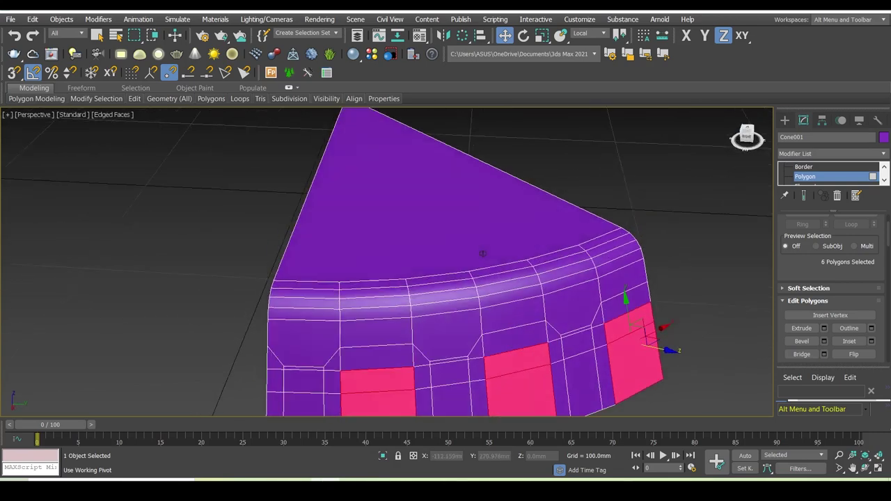
{"action": "left_click", "coordinate": [785, 119]}
Shift-rotate the wedge 45° about its vertical axis and set Number of Copies to 7
{"action": "scroll", "coordinate": [406, 212], "scroll_direction": "down", "scroll_amount": 2}
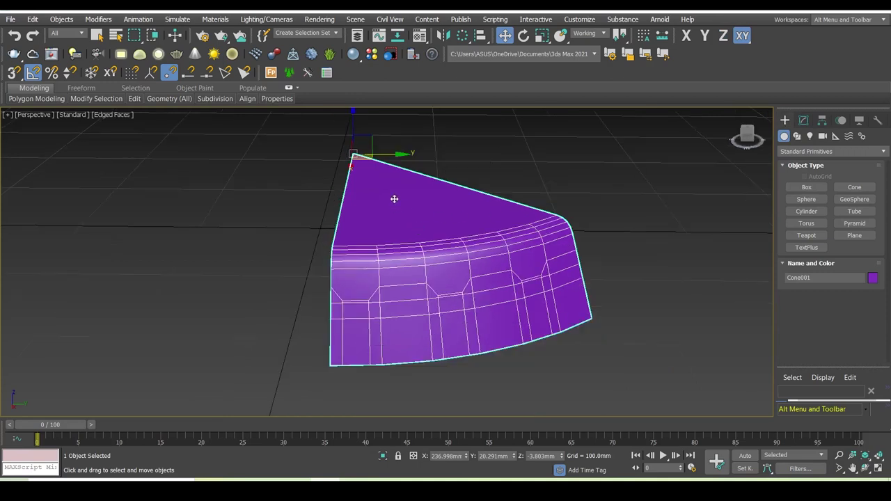
{"action": "left_click", "coordinate": [524, 35]}
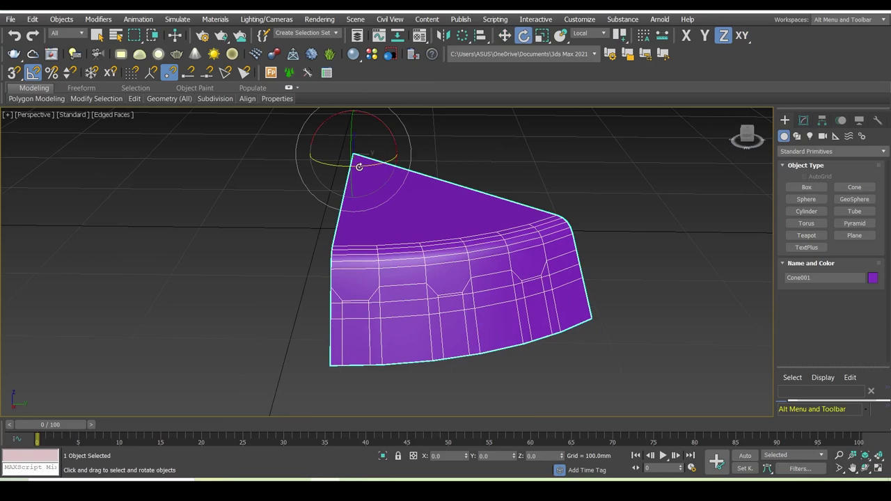
{"action": "left_click_drag", "start_coordinate": [360, 167], "coordinate": [380, 168]}
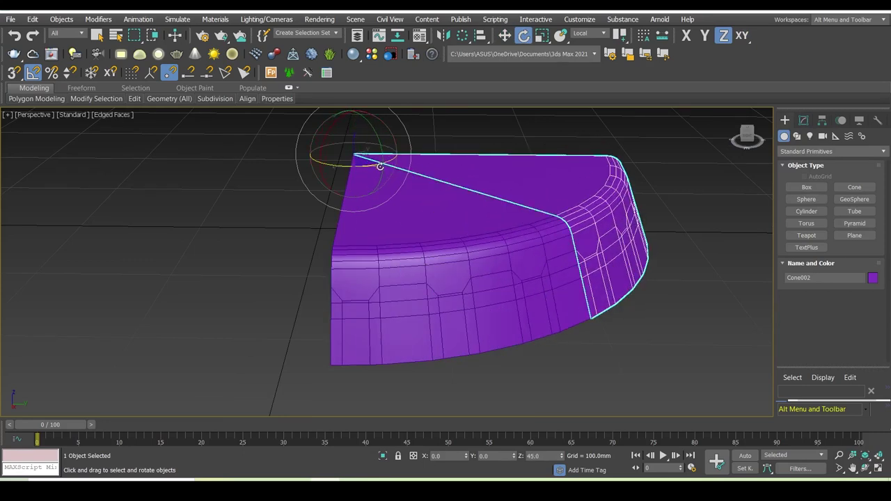
{"action": "left_click_drag", "start_coordinate": [380, 167], "coordinate": [391, 170], "text": "shift"}
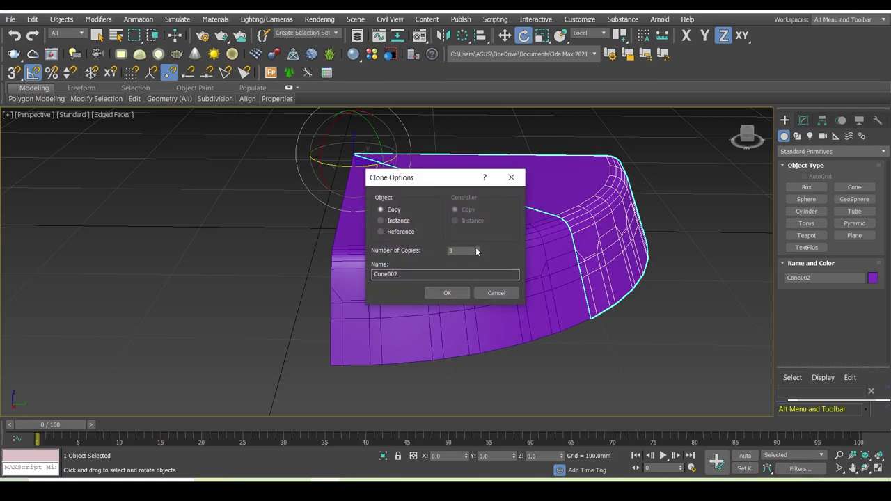
{"action": "left_click", "coordinate": [446, 293]}
Orbit and zoom around the assembled eight-wedge cap to inspect it
{"action": "scroll", "coordinate": [449, 270], "scroll_direction": "down", "scroll_amount": 3}
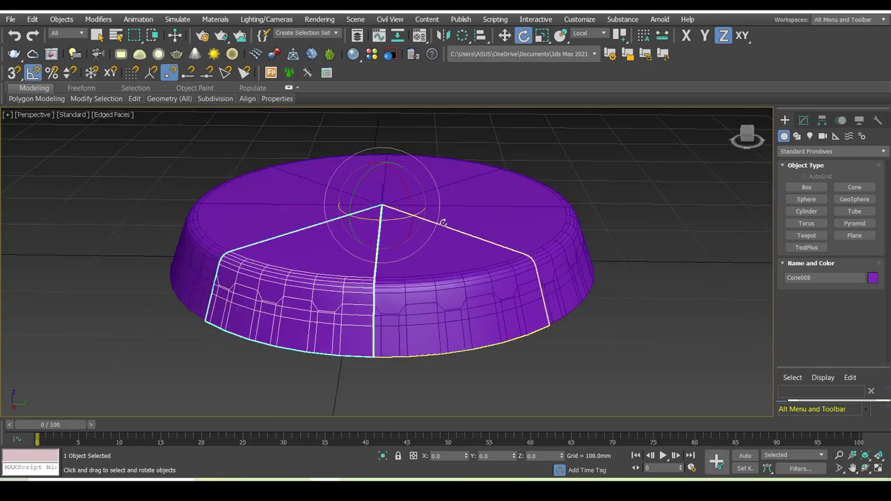
{"action": "left_click_drag", "start_coordinate": [751, 139], "coordinate": [295, 273]}
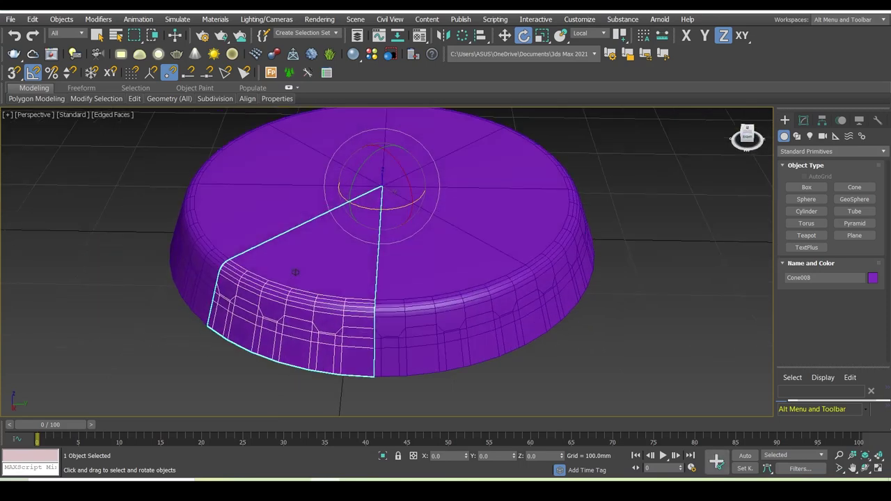
{"action": "scroll", "coordinate": [540, 209], "scroll_direction": "down", "scroll_amount": 3}
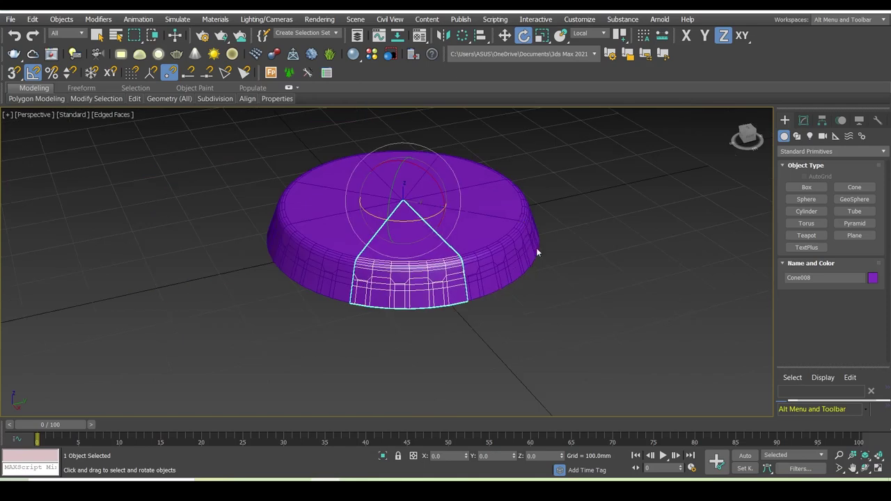
{"action": "scroll", "coordinate": [403, 222], "scroll_direction": "up", "scroll_amount": 3}
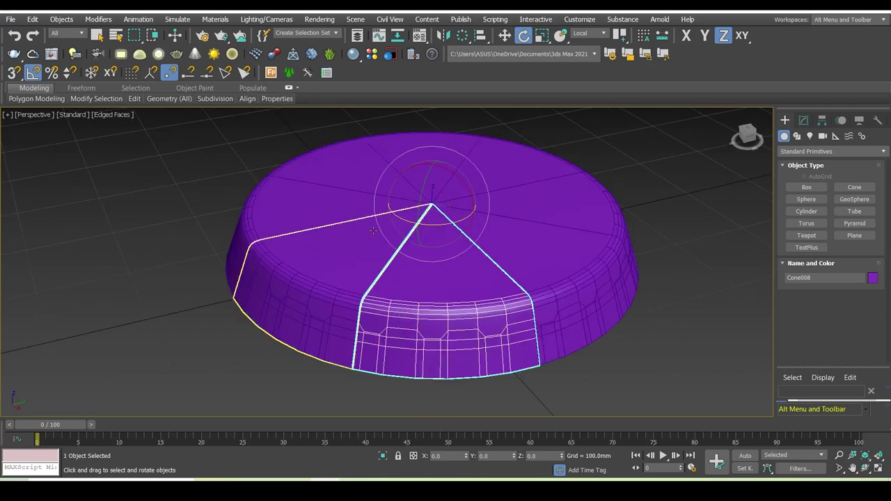
{"action": "left_click", "coordinate": [803, 124]}
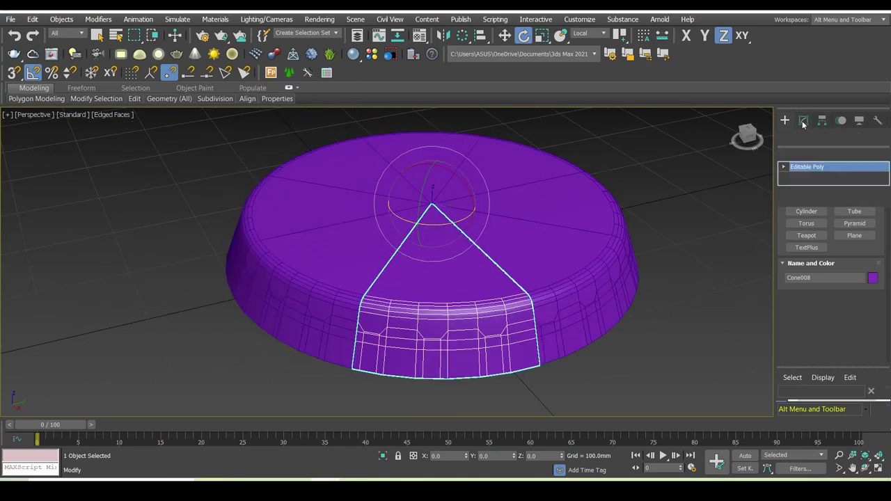
Attach the right, upper-left and left wedges to Cone008 so all eight form one object
{"action": "scroll", "coordinate": [833, 293], "scroll_direction": "down", "scroll_amount": 4}
{"action": "left_click", "coordinate": [802, 330]}
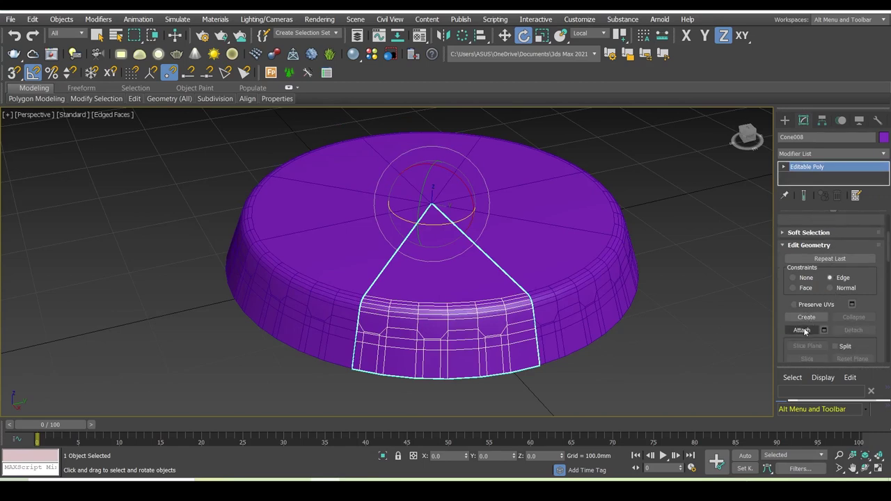
{"action": "left_click", "coordinate": [521, 192]}
{"action": "left_click", "coordinate": [382, 188]}
{"action": "left_click", "coordinate": [353, 253]}
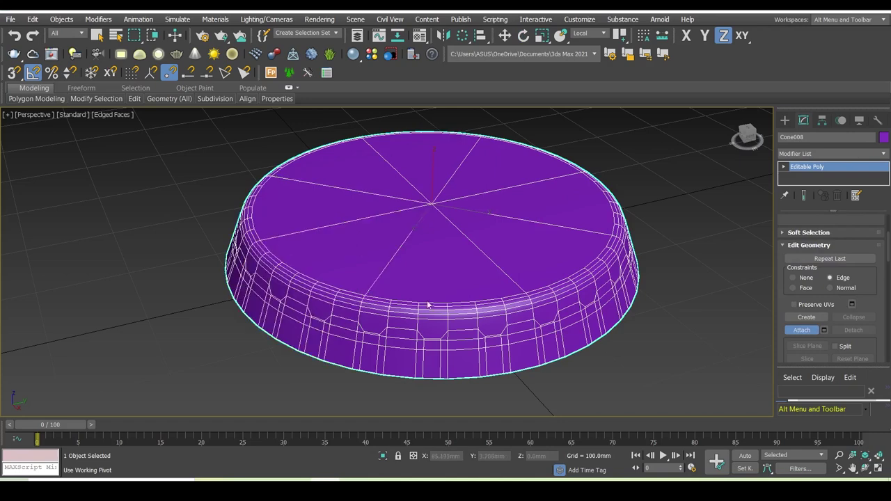
{"action": "key", "text": "w"}
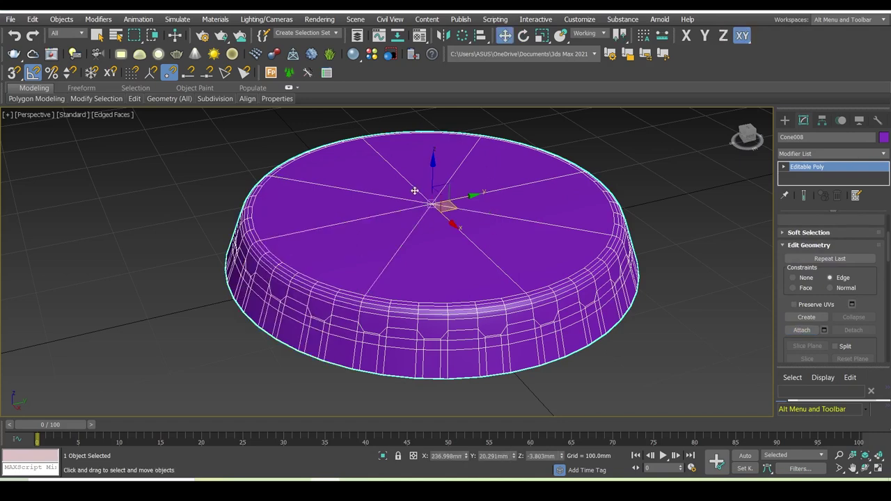
{"action": "mouse_move", "coordinate": [435, 184]}
{"action": "left_mouse_down"}
{"action": "mouse_move", "coordinate": [434, 165]}
{"action": "mouse_move", "coordinate": [436, 179]}
{"action": "left_mouse_up"}
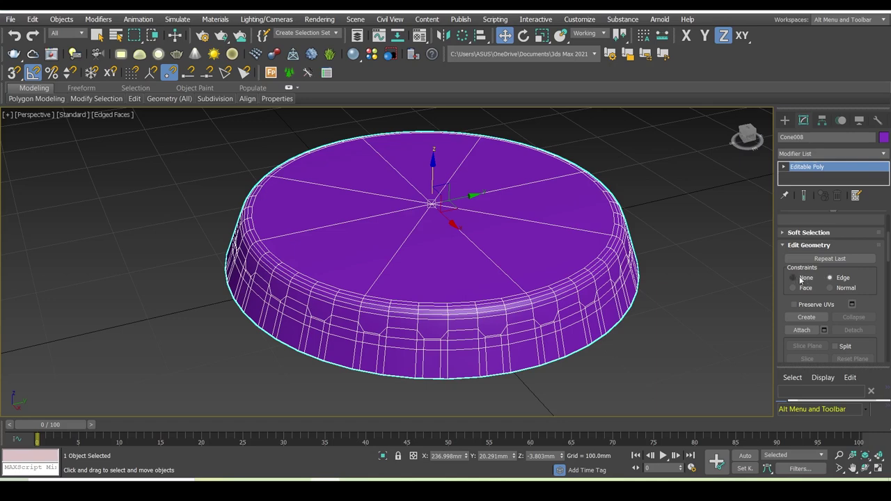
{"action": "scroll", "coordinate": [805, 279], "scroll_direction": "up", "scroll_amount": 5}
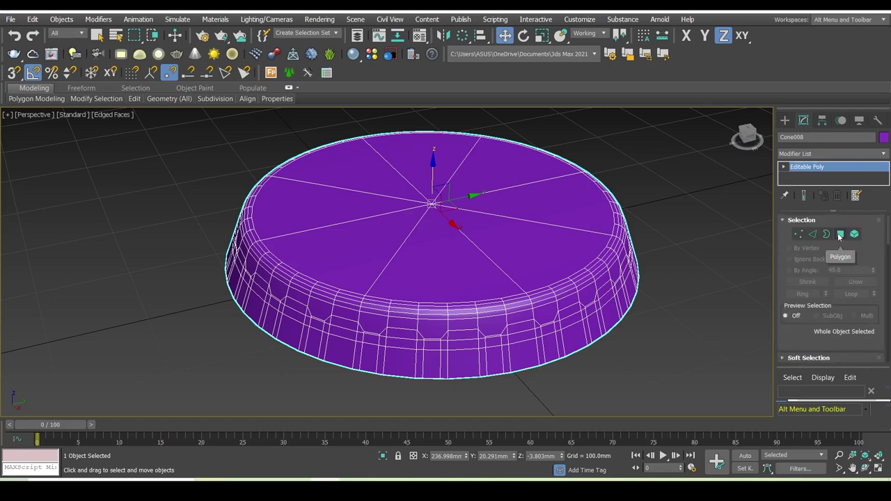
{"action": "left_click", "coordinate": [798, 234]}
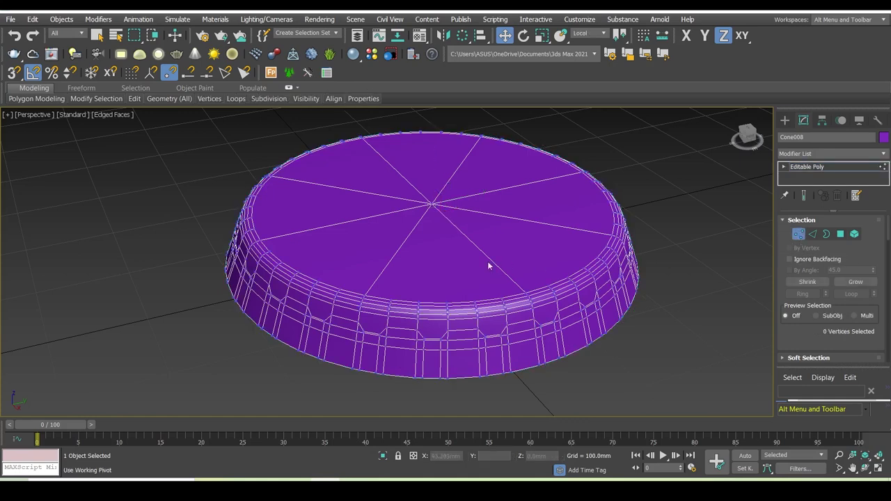
Select all the cap's vertices and weld them, reducing 704 vertices to 625
{"action": "scroll", "coordinate": [453, 263], "scroll_direction": "down", "scroll_amount": 3}
{"action": "left_click_drag", "start_coordinate": [654, 363], "coordinate": [658, 361]}
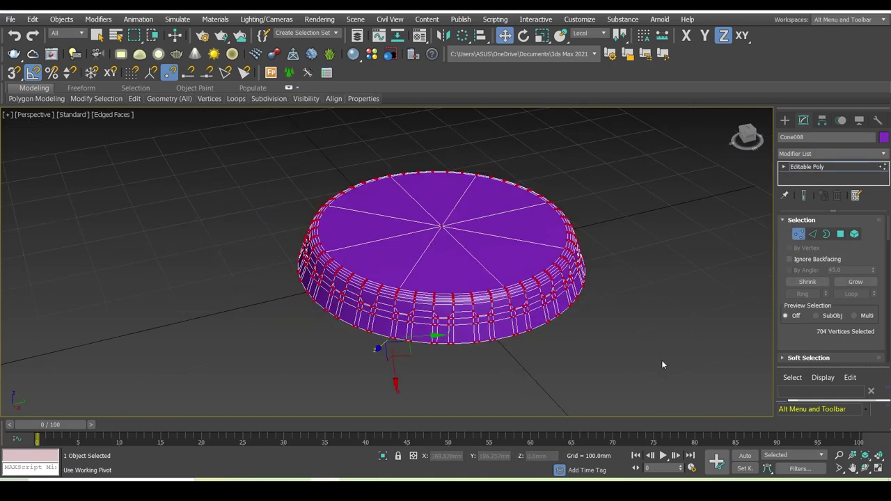
{"action": "scroll", "coordinate": [831, 291], "scroll_direction": "down", "scroll_amount": 1}
{"action": "scroll", "coordinate": [831, 292], "scroll_direction": "down", "scroll_amount": 1}
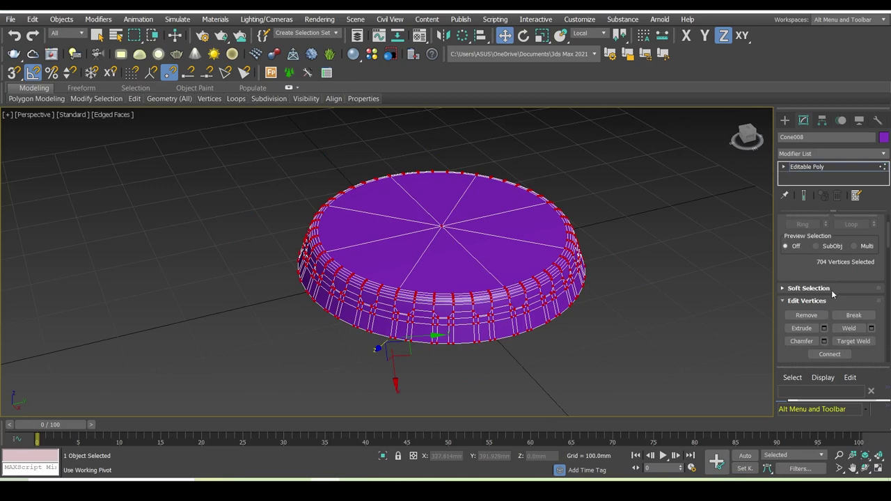
{"action": "left_click", "coordinate": [849, 330]}
Switch to Polygon level to show the 48 selected rim panels
{"action": "scroll", "coordinate": [607, 268], "scroll_direction": "up", "scroll_amount": 3}
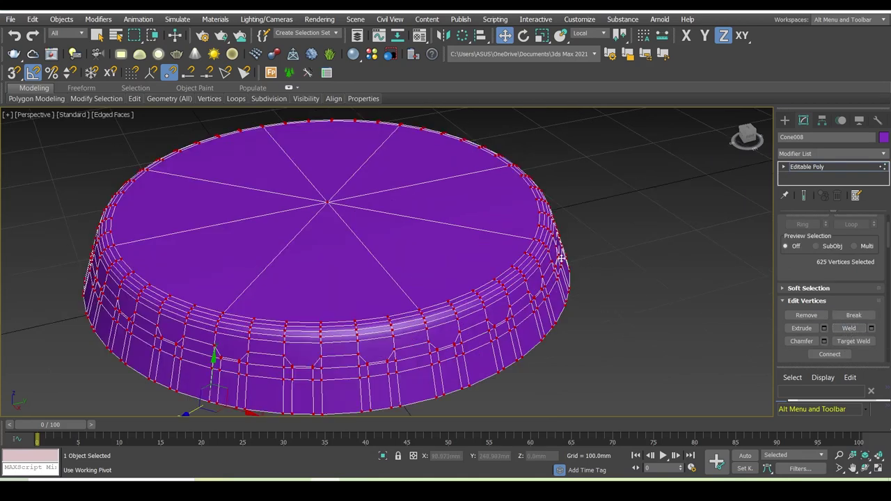
{"action": "left_click", "coordinate": [785, 167]}
{"action": "scroll", "coordinate": [807, 174], "scroll_direction": "down", "scroll_amount": 3}
{"action": "left_click", "coordinate": [806, 177]}
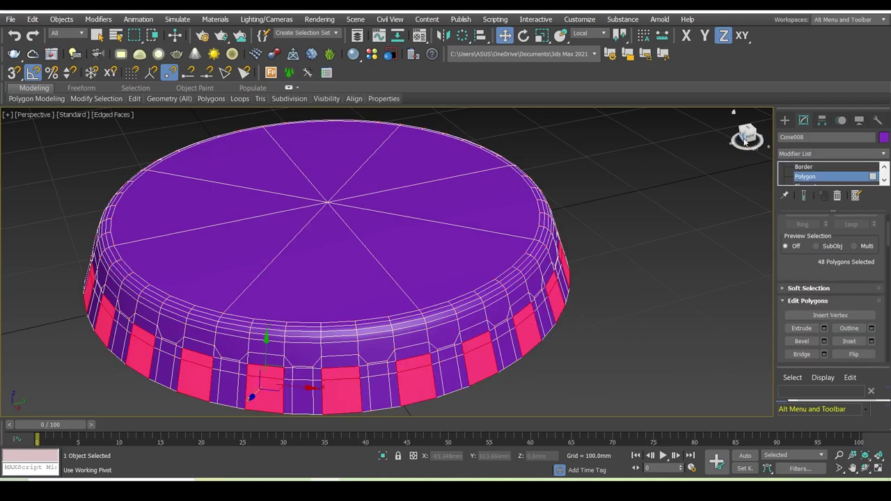
Frame the 48 selected rim panels with Z and view the cap from higher above
{"action": "left_click_drag", "start_coordinate": [745, 142], "coordinate": [746, 137]}
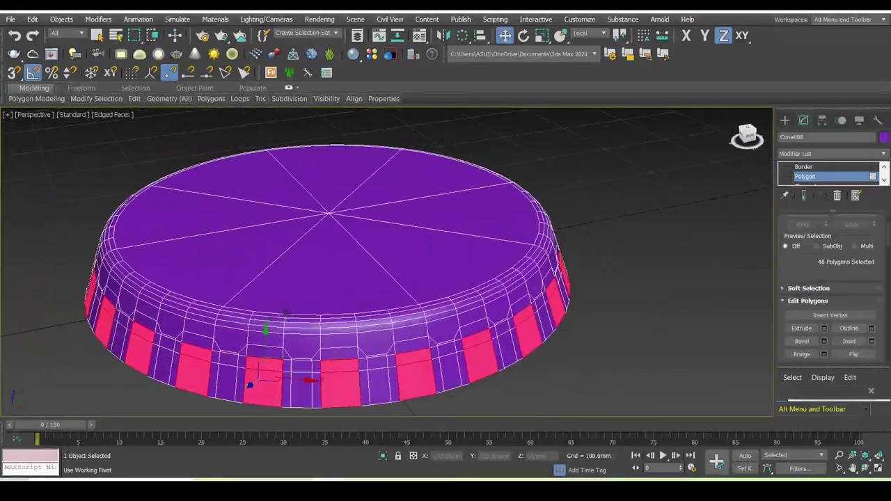
{"action": "left_click", "coordinate": [733, 111]}
{"action": "key", "text": "z"}
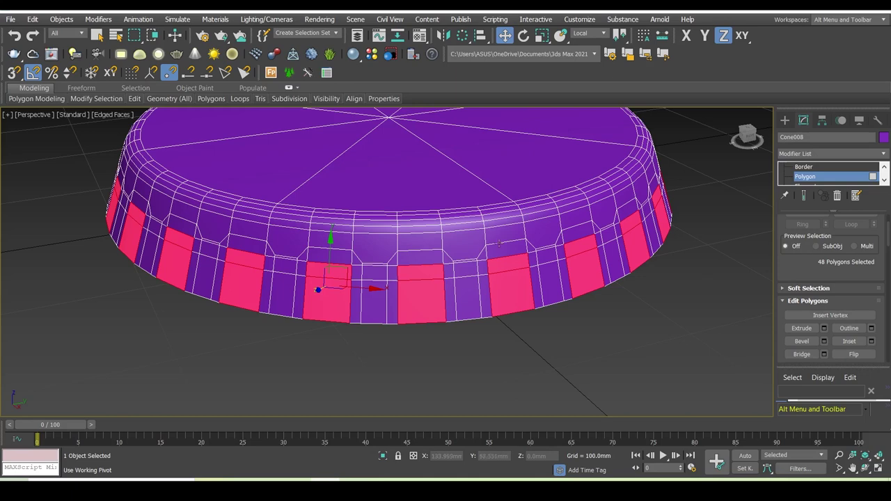
{"action": "middle_click_drag", "start_coordinate": [527, 242], "coordinate": [443, 290], "text": "alt"}
{"action": "scroll", "coordinate": [437, 162], "scroll_direction": "up", "scroll_amount": 3}
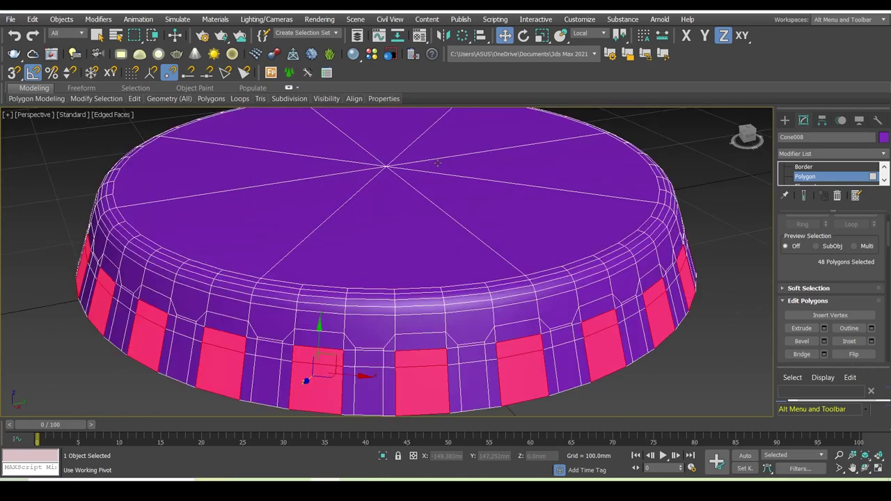
{"action": "left_click", "coordinate": [822, 121]}
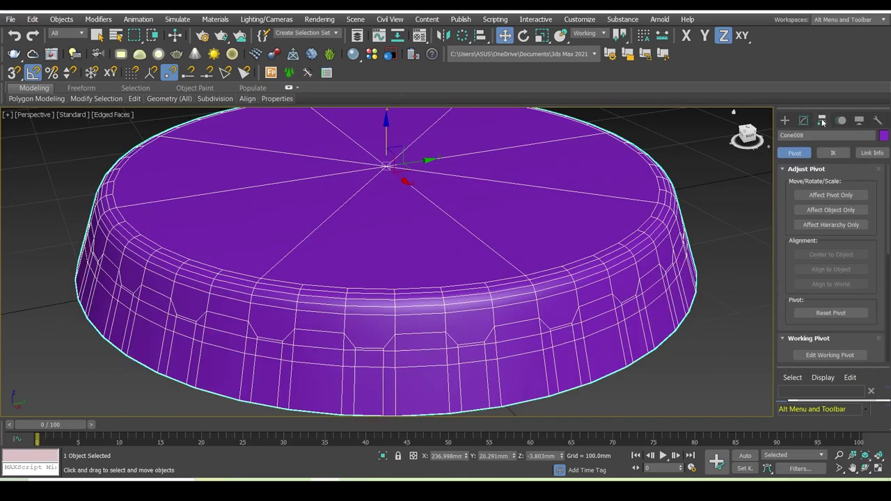
Snap a working pivot to the cap's top centre vertex and use it for transforms
{"action": "scroll", "coordinate": [838, 342], "scroll_direction": "down", "scroll_amount": 1}
{"action": "left_click", "coordinate": [832, 342]}
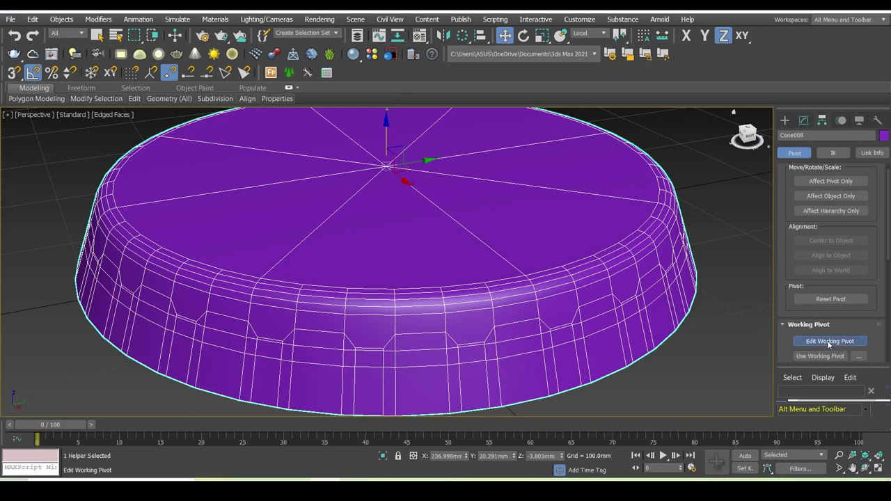
{"action": "left_click", "coordinate": [14, 73]}
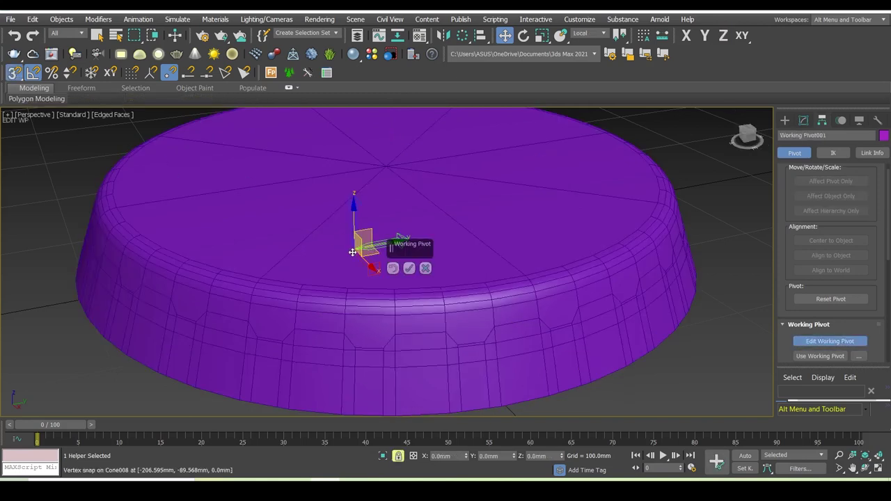
{"action": "left_click_drag", "start_coordinate": [357, 249], "coordinate": [387, 166]}
{"action": "key", "text": "s"}
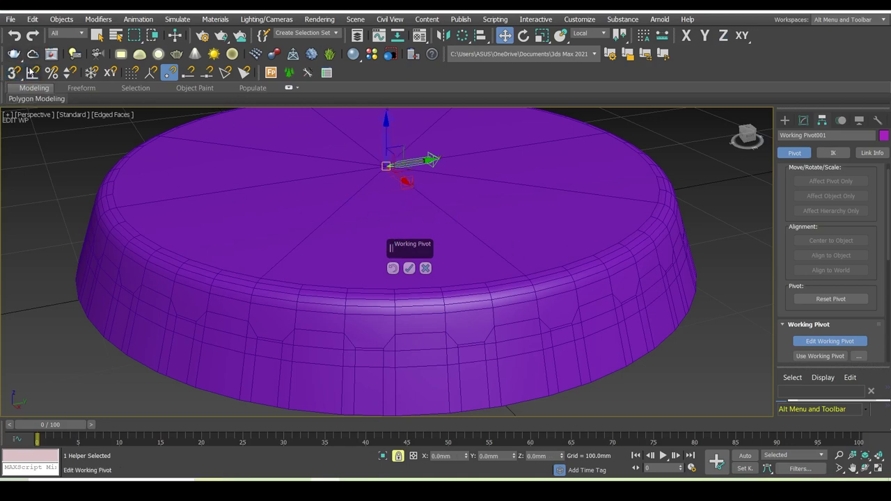
{"action": "left_click", "coordinate": [812, 357]}
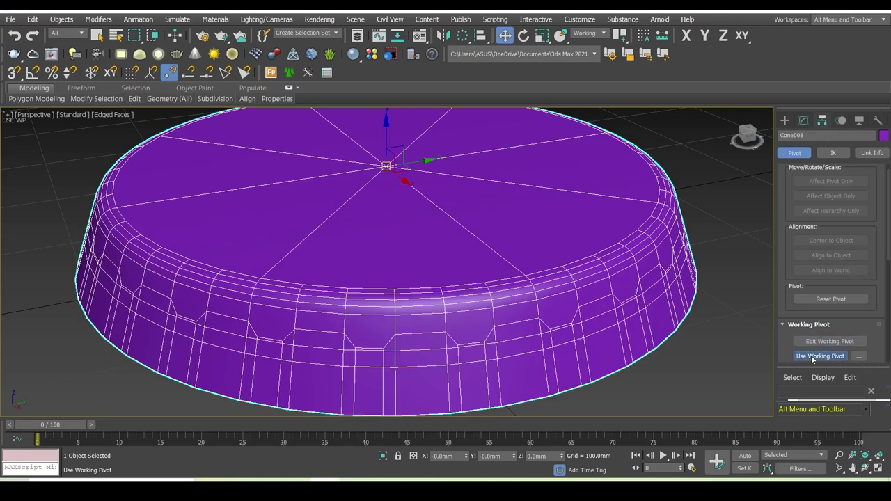
Return to the cap's Polygon level with the 48 alternating rim polygons
{"action": "left_click", "coordinate": [803, 120]}
{"action": "scroll", "coordinate": [812, 182], "scroll_direction": "down", "scroll_amount": 1}
{"action": "scroll", "coordinate": [811, 181], "scroll_direction": "down", "scroll_amount": 1}
{"action": "scroll", "coordinate": [810, 180], "scroll_direction": "down", "scroll_amount": 1}
{"action": "left_click", "coordinate": [805, 177]}
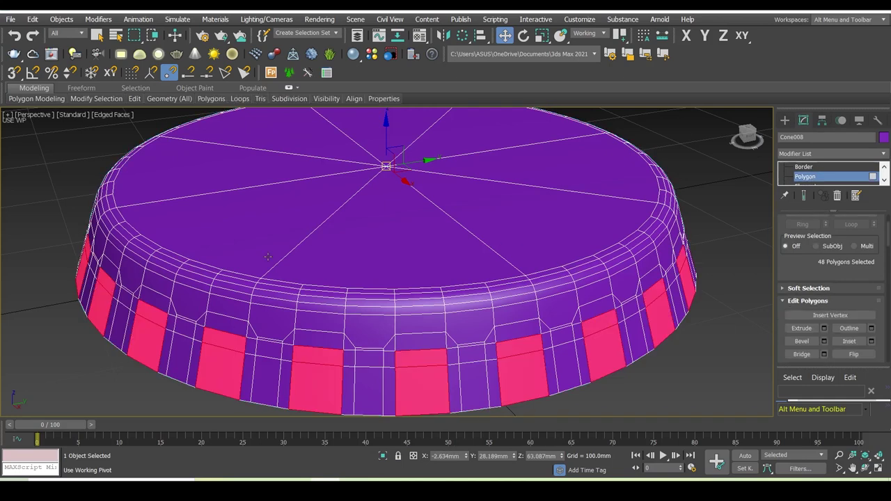
Maximize the Top viewport from the four-view layout
{"action": "key", "text": "alt+w"}
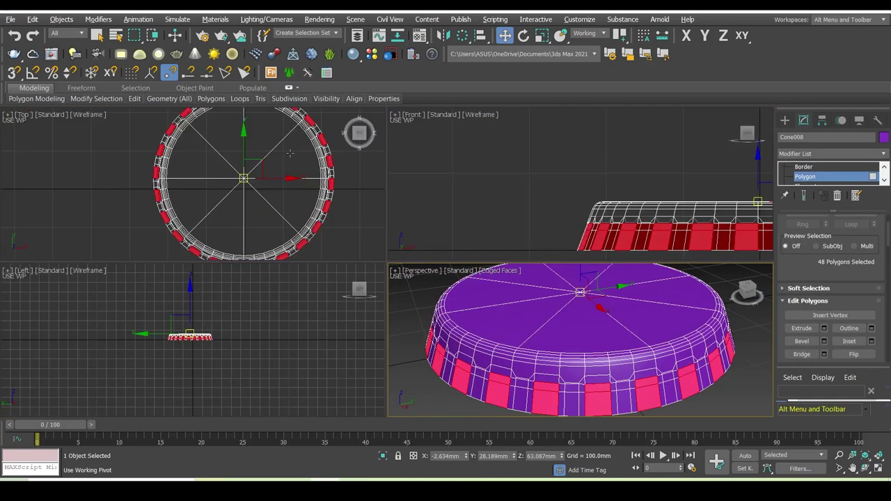
{"action": "right_click", "coordinate": [290, 152]}
{"action": "key", "text": "alt+w"}
{"action": "scroll", "coordinate": [295, 239], "scroll_direction": "down", "scroll_amount": 3}
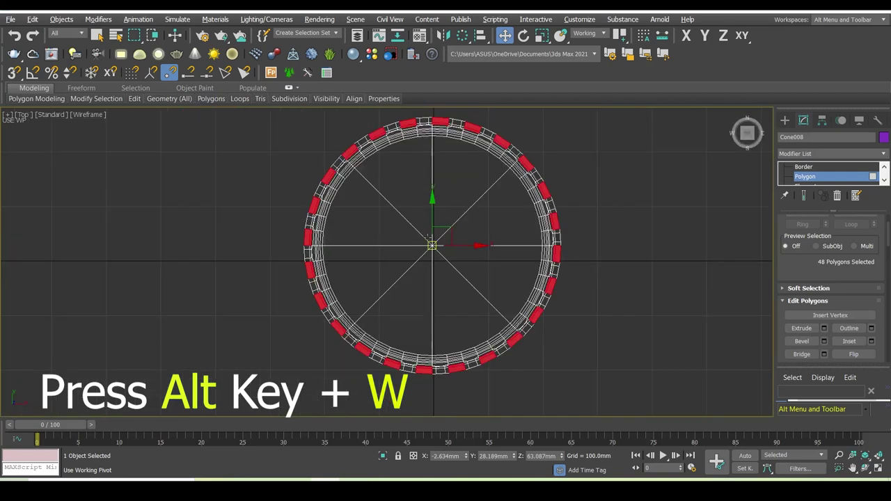
{"action": "scroll", "coordinate": [487, 244], "scroll_direction": "up", "scroll_amount": 3}
Scale the 48 rim polygons about the cap's centre to form the fluted edge
{"action": "key", "text": "r"}
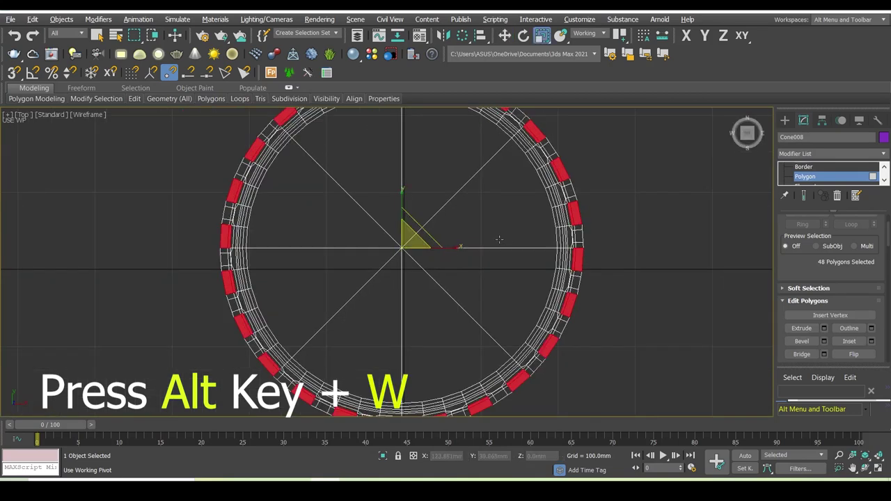
{"action": "scroll", "coordinate": [416, 236], "scroll_direction": "up", "scroll_amount": 2}
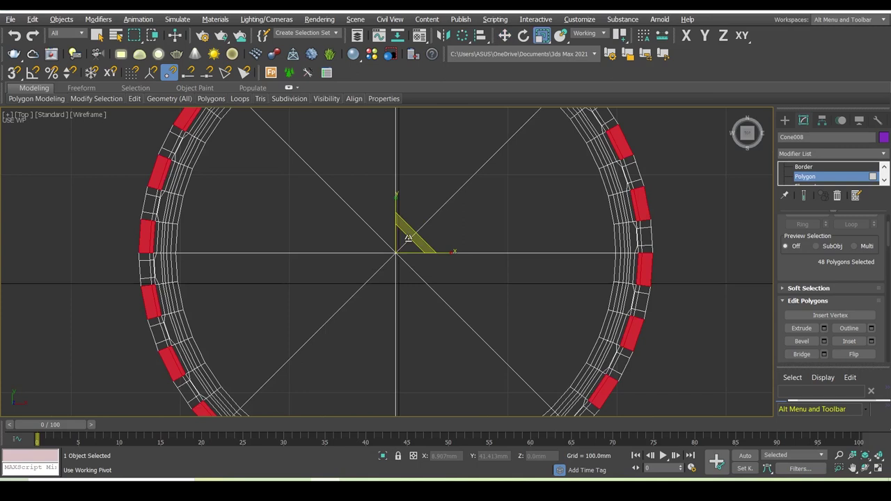
{"action": "left_click_drag", "start_coordinate": [403, 244], "coordinate": [404, 247]}
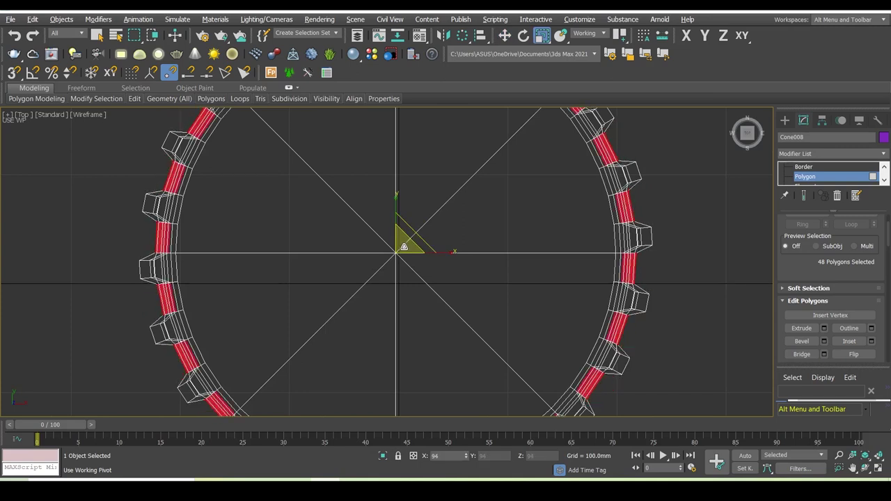
{"action": "left_click_drag", "start_coordinate": [404, 248], "coordinate": [405, 248]}
{"action": "key", "text": "alt+w"}
{"action": "right_click", "coordinate": [429, 309]}
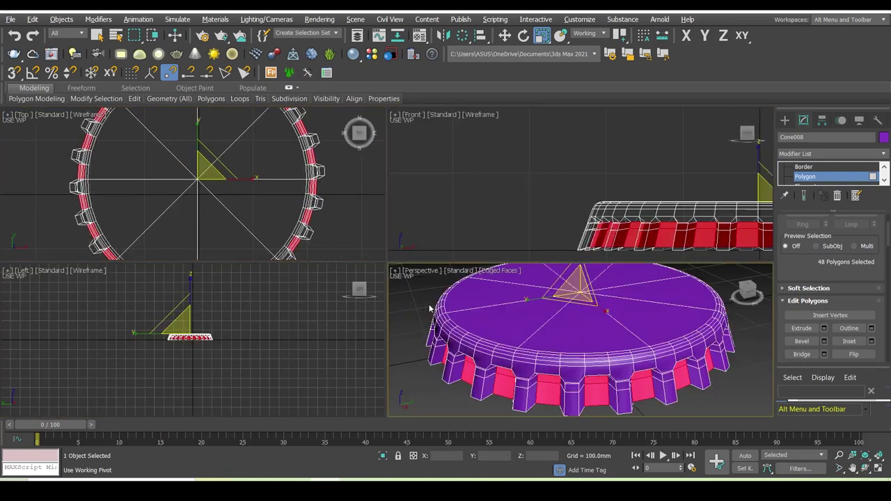
Maximize the Perspective view, look down onto the cap and zoom in on the crimped skirt
{"action": "key", "text": "alt+w"}
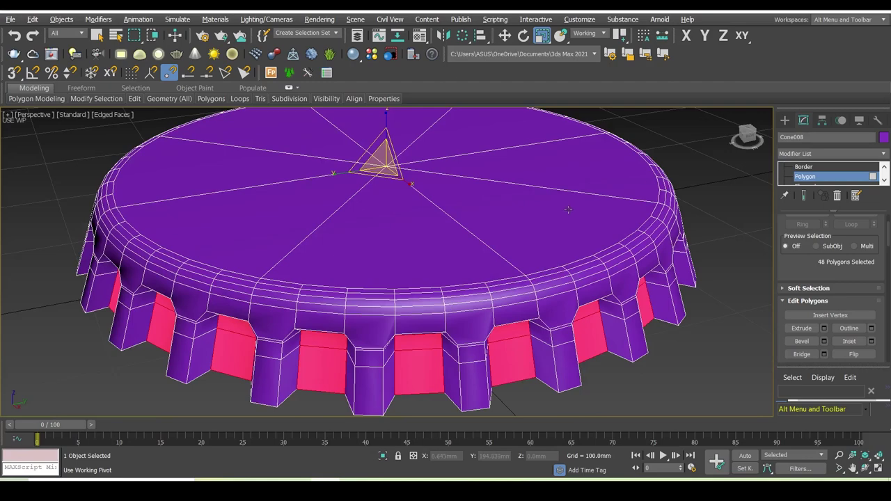
{"action": "left_click", "coordinate": [746, 136]}
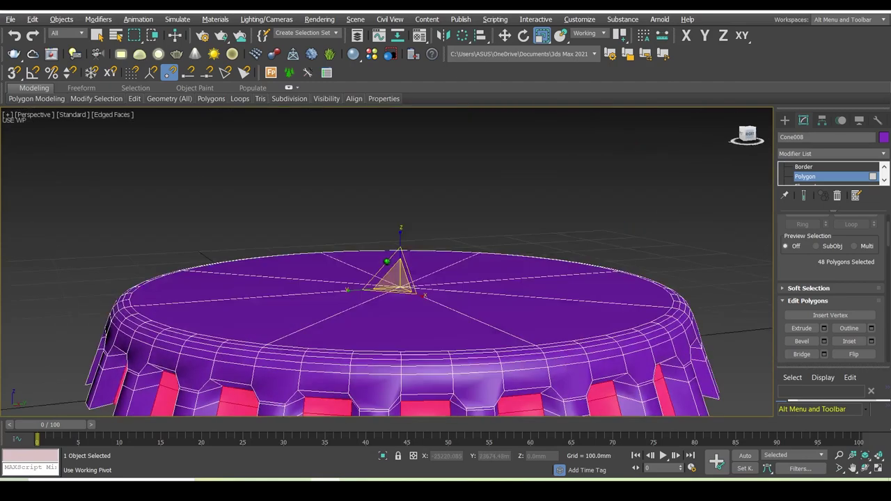
{"action": "middle_click_drag", "start_coordinate": [386, 262], "coordinate": [391, 193], "text": "alt"}
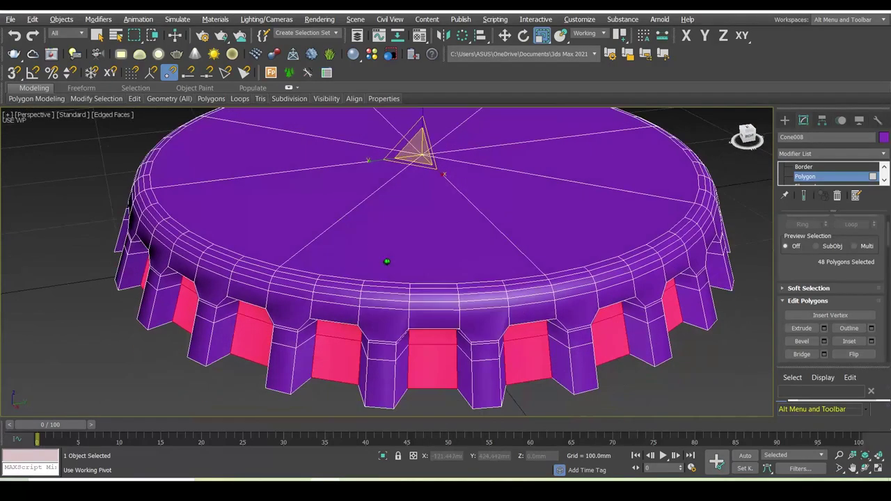
{"action": "scroll", "coordinate": [397, 229], "scroll_direction": "up", "scroll_amount": 3}
{"action": "scroll", "coordinate": [404, 272], "scroll_direction": "up", "scroll_amount": 2}
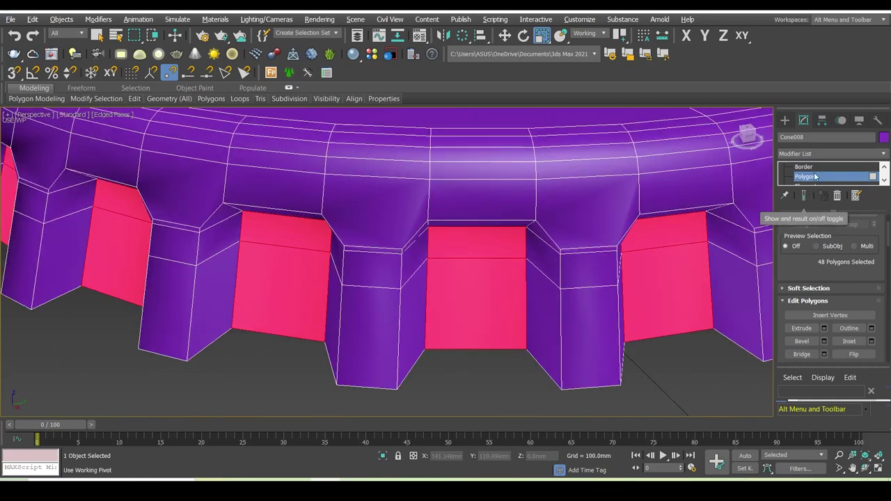
{"action": "scroll", "coordinate": [816, 176], "scroll_direction": "up", "scroll_amount": 1}
{"action": "scroll", "coordinate": [815, 175], "scroll_direction": "up", "scroll_amount": 1}
{"action": "scroll", "coordinate": [816, 175], "scroll_direction": "up", "scroll_amount": 1}
{"action": "scroll", "coordinate": [816, 176], "scroll_direction": "up", "scroll_amount": 1}
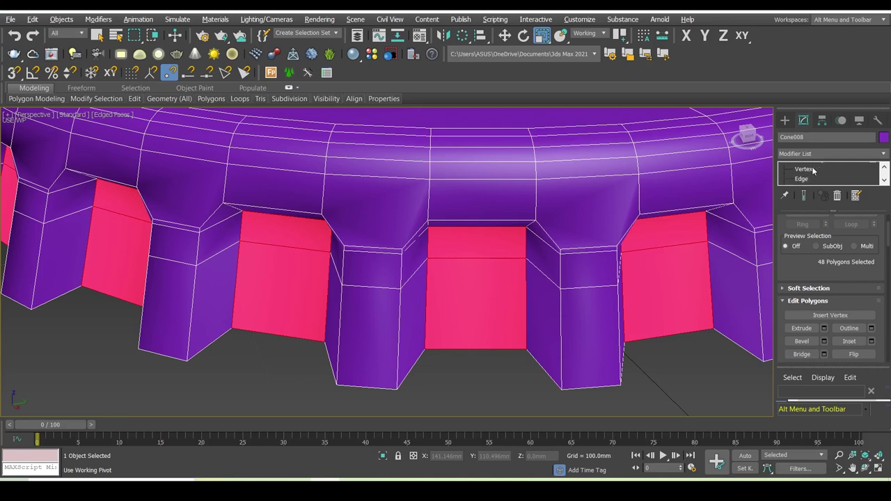
Insert a SwiftLoop edge loop around the skirt just above its lower edge
{"action": "left_click", "coordinate": [804, 183]}
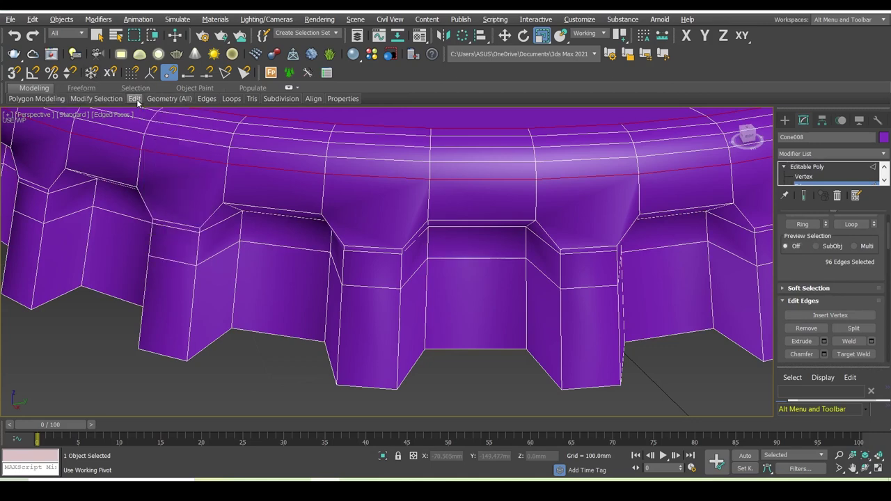
{"action": "mouse_move", "coordinate": [135, 98]}
{"action": "left_click", "coordinate": [228, 124]}
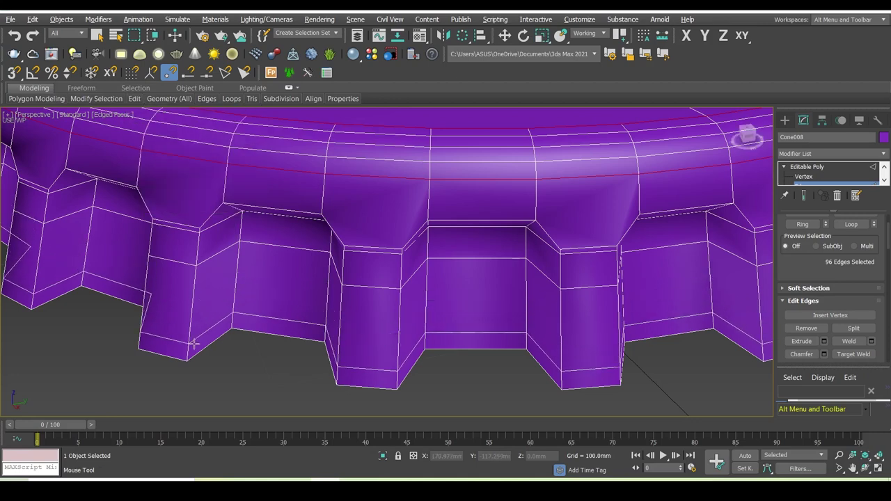
{"action": "scroll", "coordinate": [190, 353], "scroll_direction": "down", "scroll_amount": 3}
{"action": "key", "text": "w"}
{"action": "scroll", "coordinate": [443, 251], "scroll_direction": "down", "scroll_amount": 5}
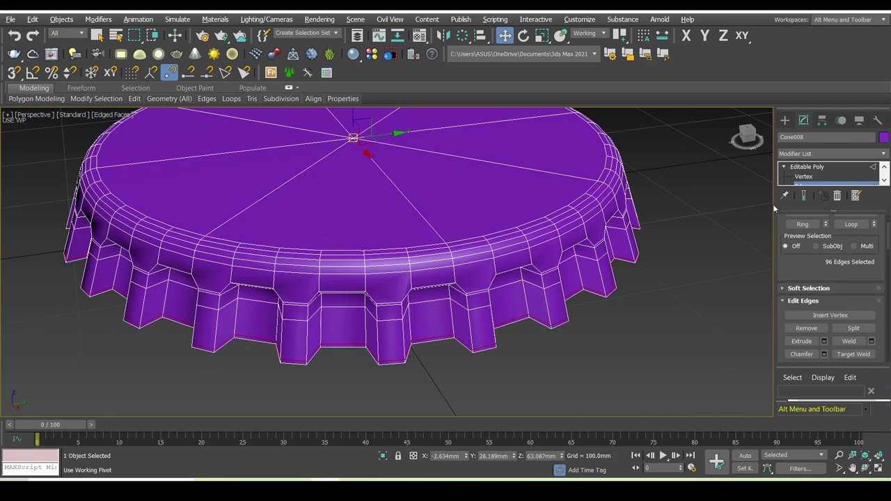
Return to the whole Cone008 object and add a TurboSmooth modifier at 2 iterations
{"action": "left_click", "coordinate": [813, 167]}
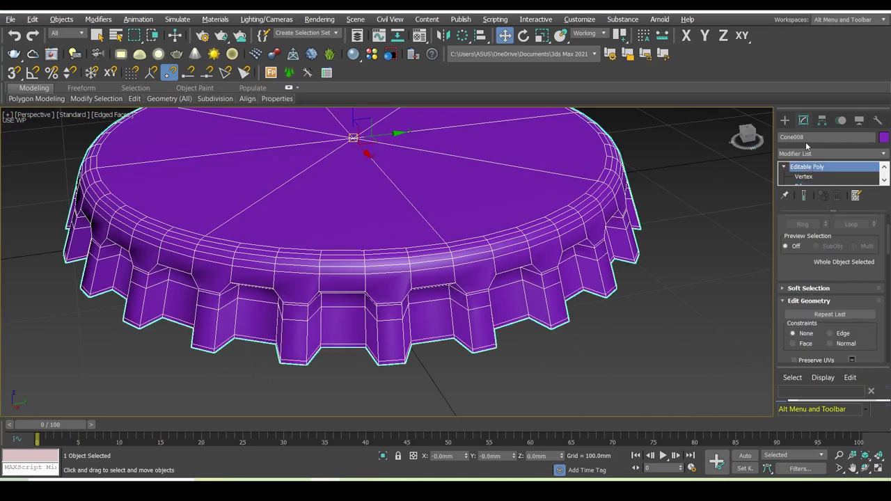
{"action": "left_click", "coordinate": [805, 152]}
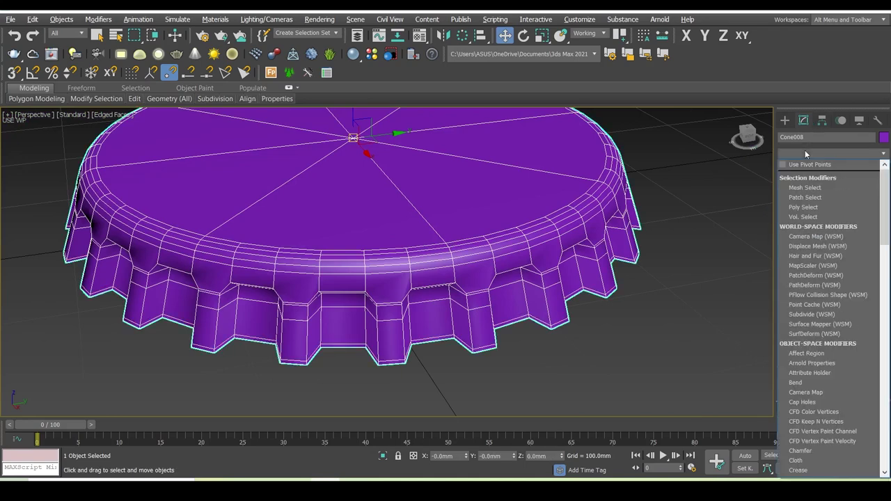
{"action": "key", "text": "t"}
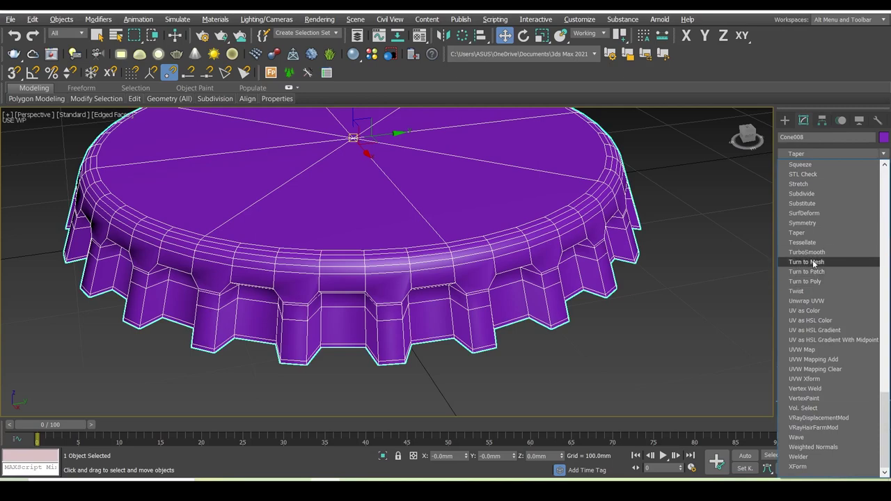
{"action": "left_click", "coordinate": [807, 252]}
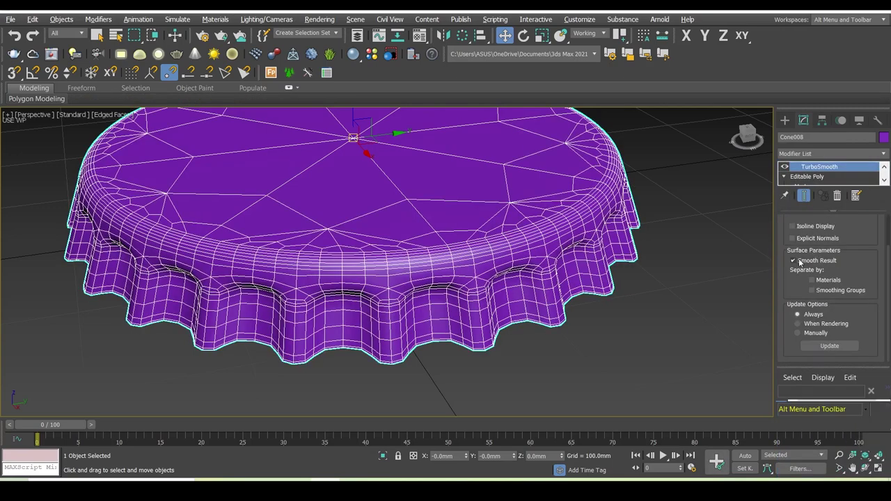
{"action": "scroll", "coordinate": [452, 258], "scroll_direction": "down", "scroll_amount": 2}
{"action": "scroll", "coordinate": [425, 259], "scroll_direction": "down", "scroll_amount": 2}
{"action": "scroll", "coordinate": [396, 227], "scroll_direction": "up", "scroll_amount": 2}
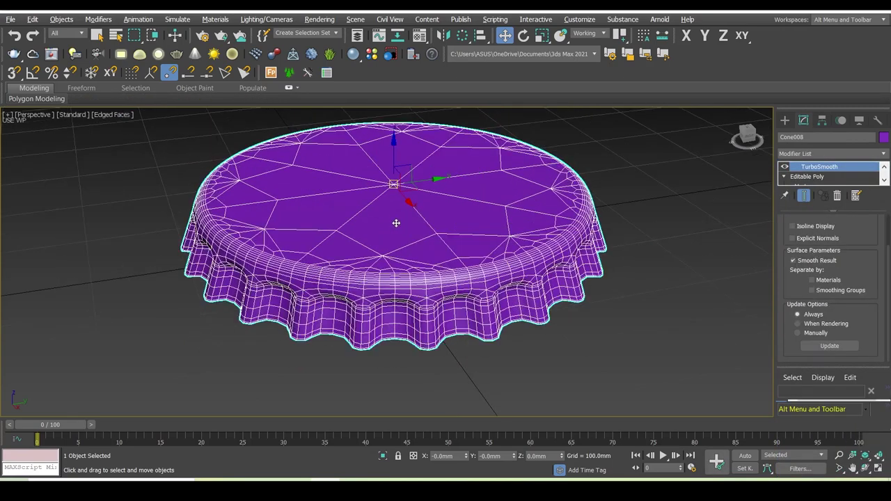
{"action": "scroll", "coordinate": [398, 225], "scroll_direction": "up", "scroll_amount": 2}
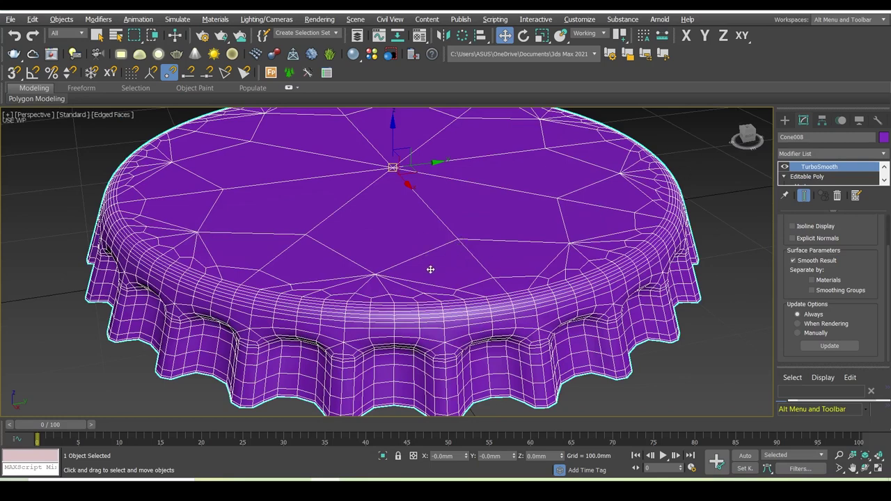
Orbit around the smoothed fluted cap and turn off Edged Faces with F4
{"action": "mouse_move", "coordinate": [430, 269]}
{"action": "middle_mouse_down", "text": "alt"}
{"action": "mouse_move", "coordinate": [427, 248]}
{"action": "mouse_move", "coordinate": [350, 244]}
{"action": "mouse_move", "coordinate": [379, 246]}
{"action": "middle_mouse_up", "text": "alt"}
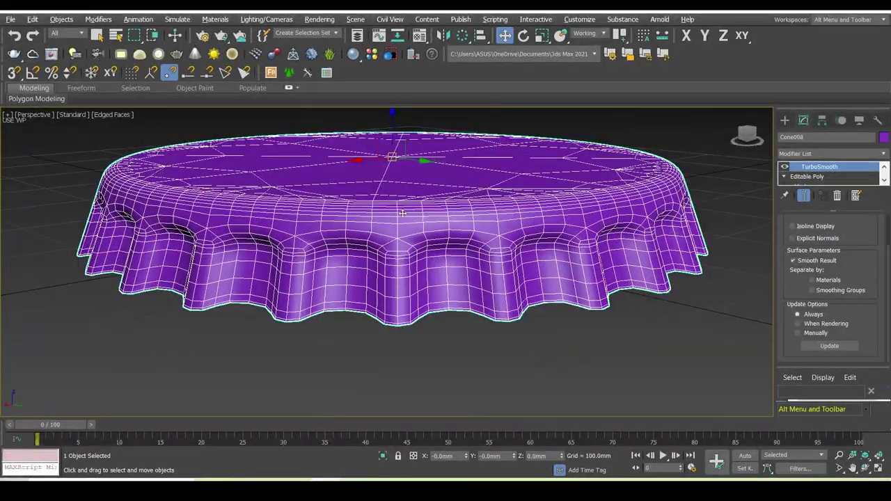
{"action": "mouse_move", "coordinate": [401, 212]}
{"action": "middle_mouse_down", "text": "alt"}
{"action": "mouse_move", "coordinate": [414, 235]}
{"action": "mouse_move", "coordinate": [467, 223]}
{"action": "middle_mouse_up", "text": "alt"}
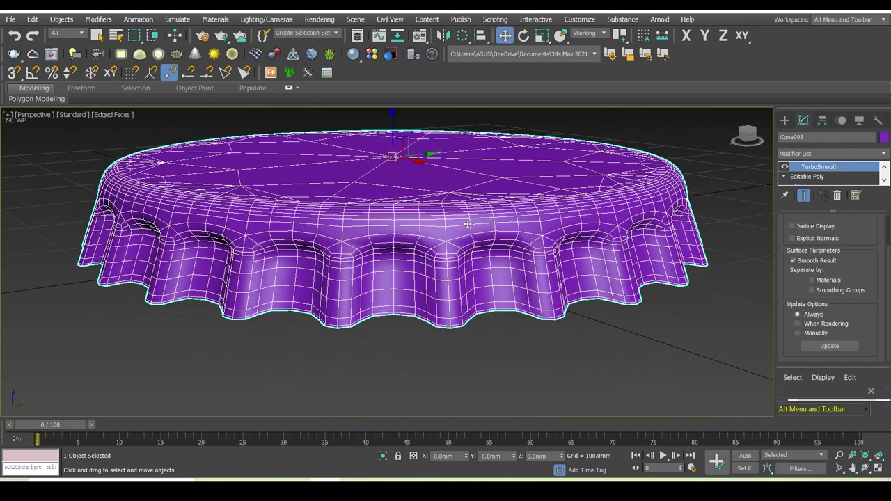
{"action": "key", "text": "F5"}
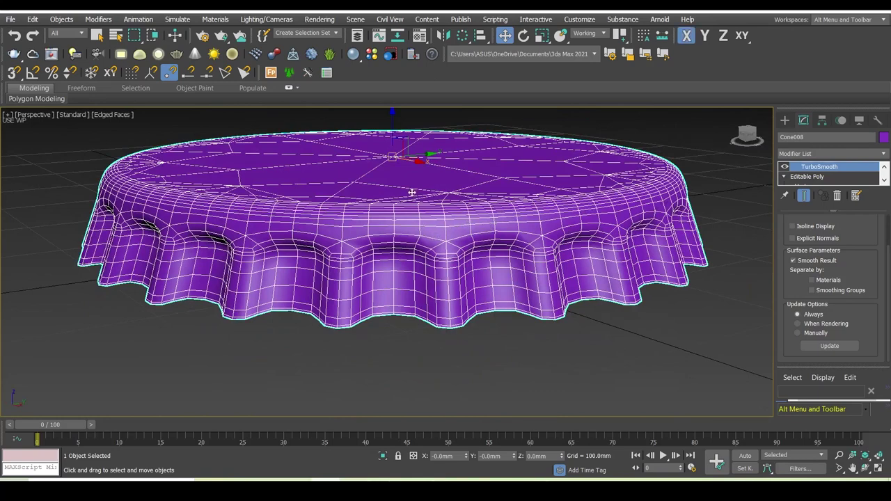
{"action": "key", "text": "F4"}
{"action": "scroll", "coordinate": [481, 292], "scroll_direction": "down", "scroll_amount": 2}
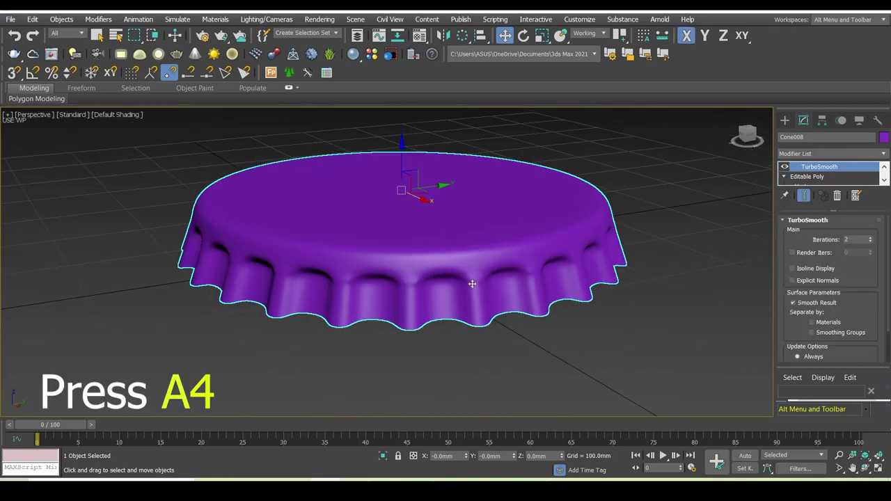
Change Cone008's object colour from purple to the light grey swatch, saved as a custom colour
{"action": "scroll", "coordinate": [412, 250], "scroll_direction": "up", "scroll_amount": 3}
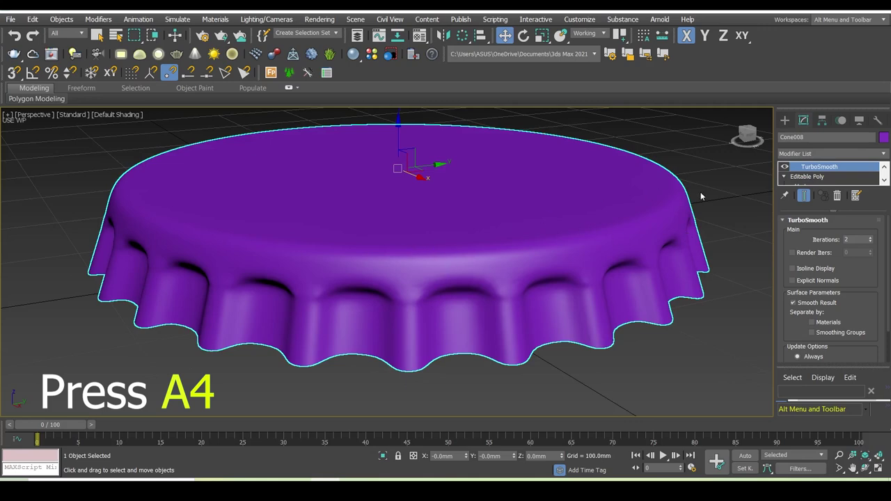
{"action": "left_click", "coordinate": [884, 139]}
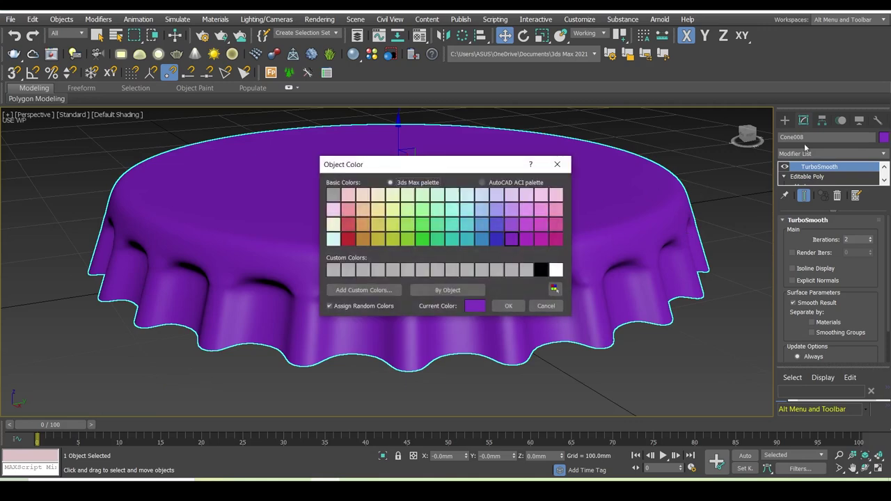
{"action": "left_click", "coordinate": [333, 196]}
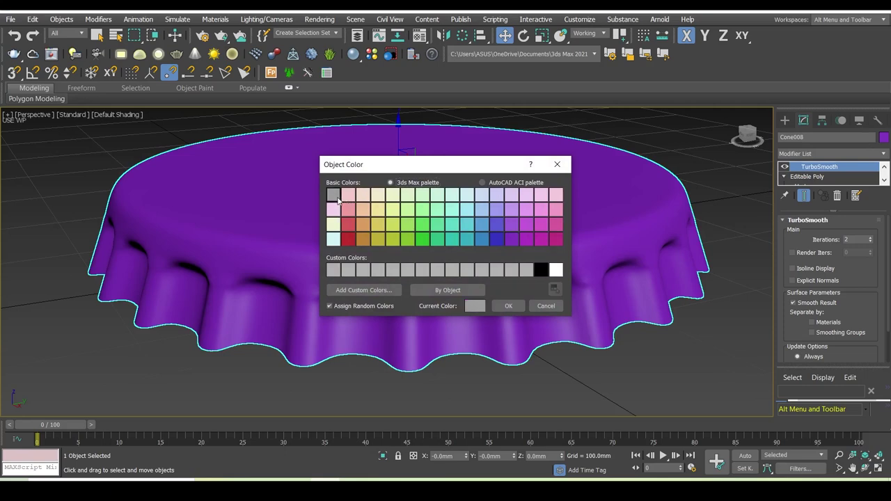
{"action": "left_click", "coordinate": [510, 306]}
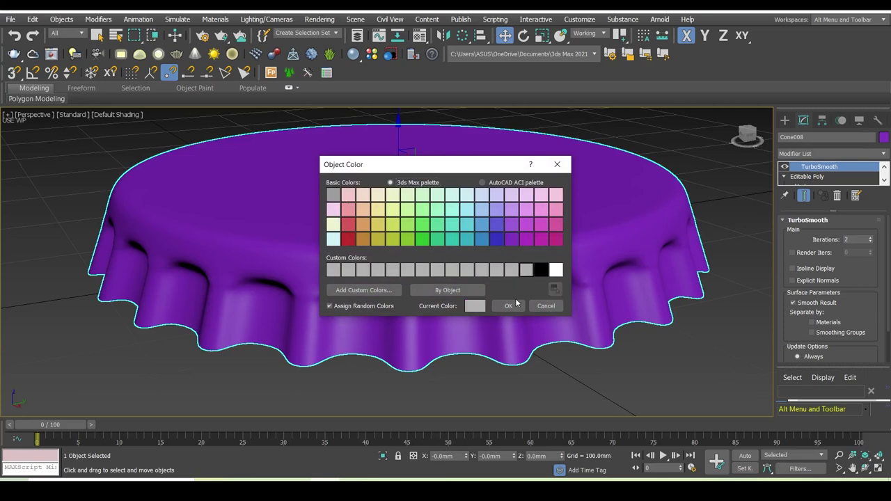
{"action": "left_click", "coordinate": [510, 307]}
{"action": "scroll", "coordinate": [507, 312], "scroll_direction": "down", "scroll_amount": 2}
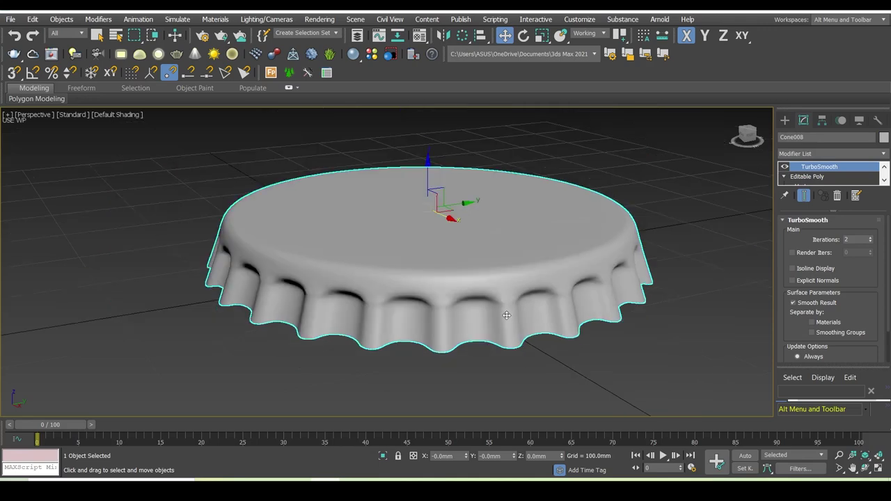
{"action": "scroll", "coordinate": [503, 243], "scroll_direction": "up", "scroll_amount": 3}
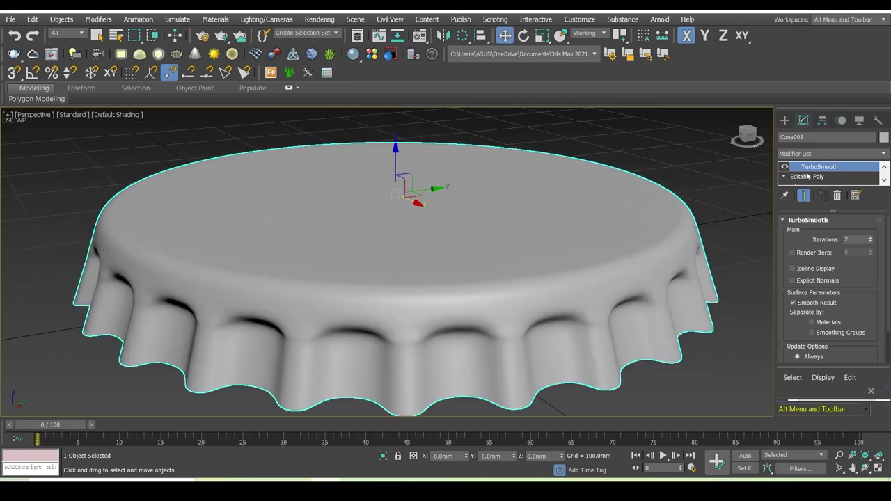
{"action": "left_click", "coordinate": [823, 156]}
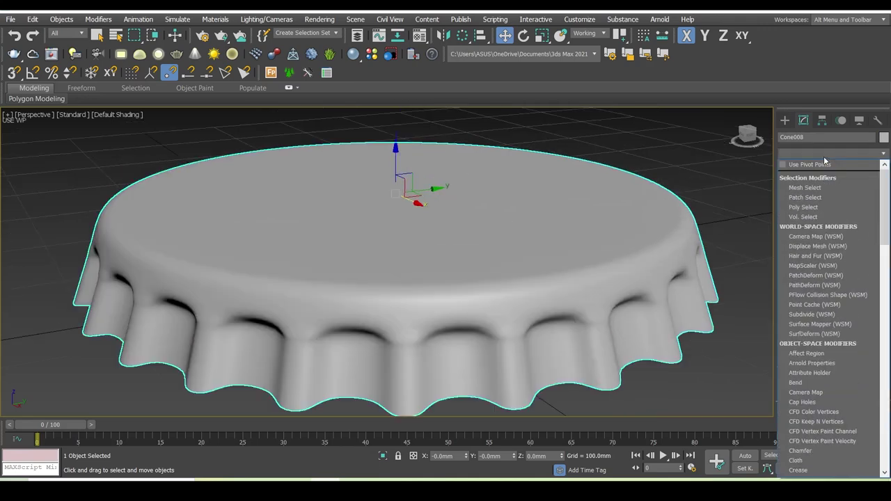
Add a Shell modifier above TurboSmooth with 0.5mm inner amount and inspect the cap's underside
{"action": "scroll", "coordinate": [823, 156], "scroll_direction": "down", "scroll_amount": 3}
{"action": "scroll", "coordinate": [823, 156], "scroll_direction": "down", "scroll_amount": 2}
{"action": "scroll", "coordinate": [821, 177], "scroll_direction": "down", "scroll_amount": 1}
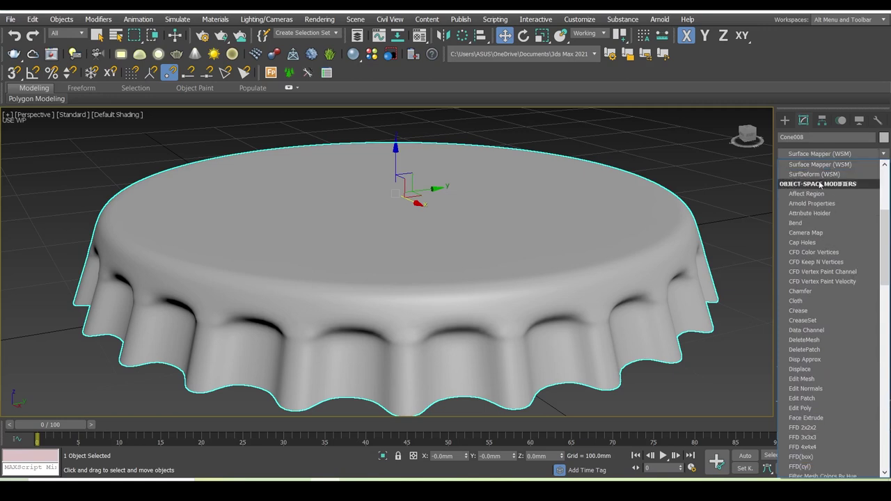
{"action": "scroll", "coordinate": [814, 279], "scroll_direction": "down", "scroll_amount": 15}
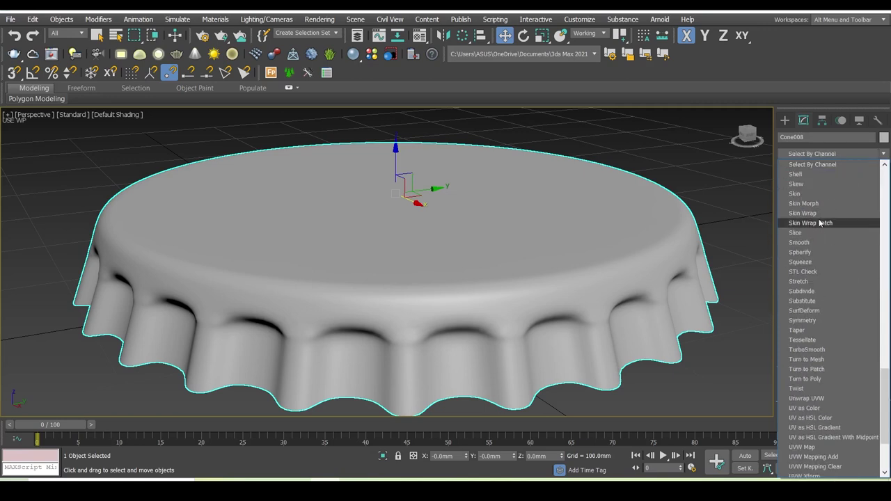
{"action": "left_click", "coordinate": [817, 173]}
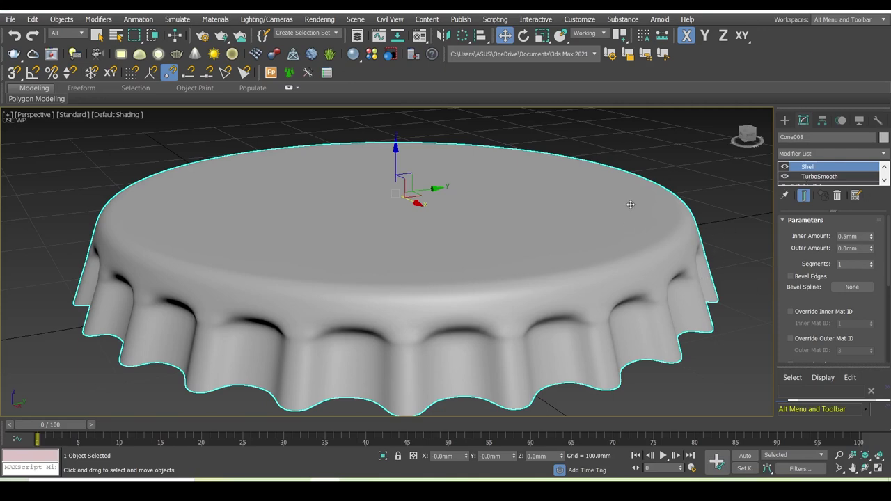
{"action": "middle_click_drag", "start_coordinate": [395, 233], "coordinate": [395, 233], "text": "alt"}
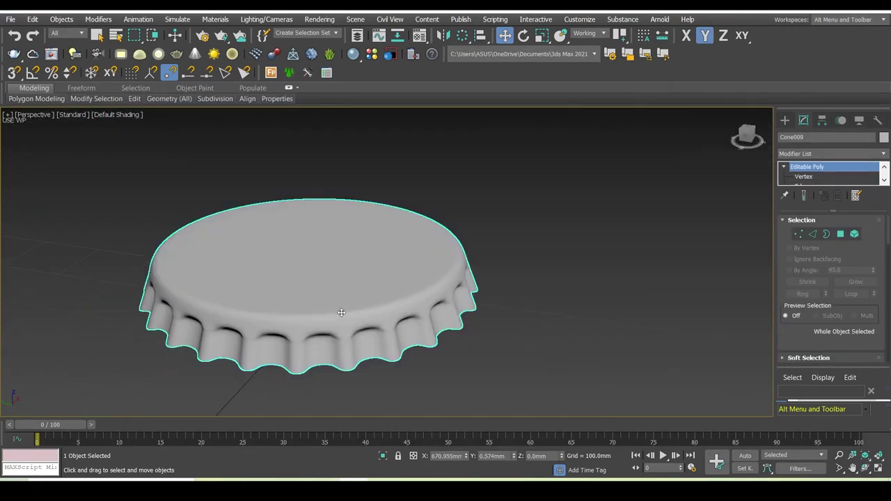
{"action": "key", "text": "m"}
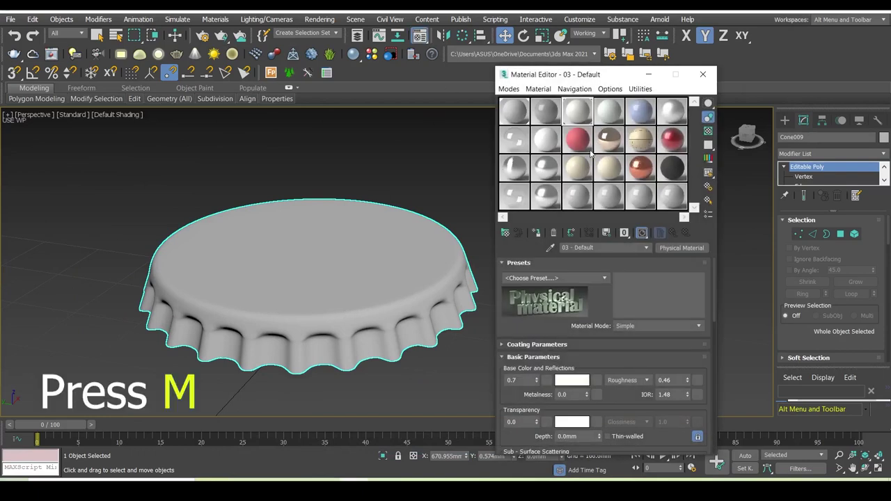
Make Material #26 a VRayMtl with a Bitmap map loading Desktop\Untitled-1.jpg
{"action": "left_click", "coordinate": [515, 111]}
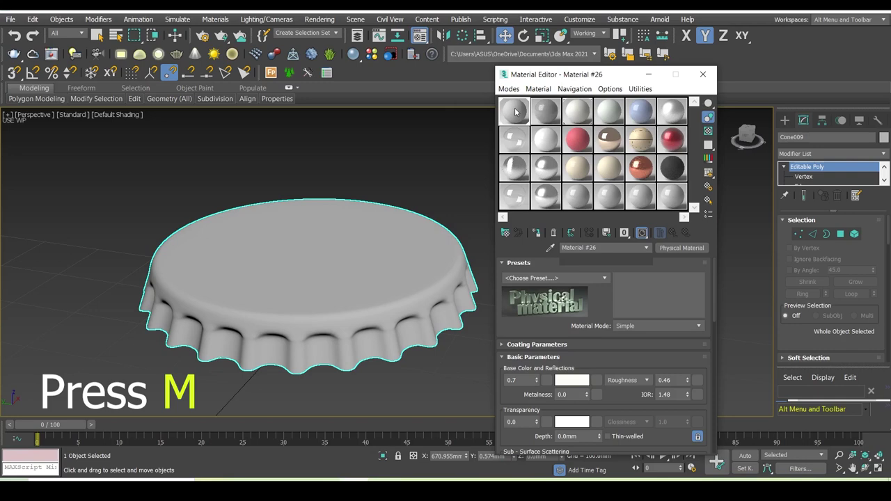
{"action": "left_click", "coordinate": [642, 233]}
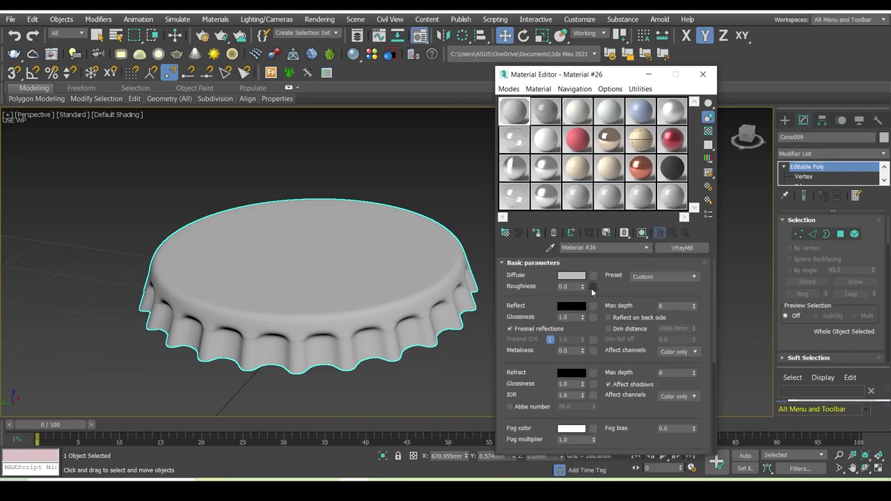
{"action": "left_click", "coordinate": [591, 286]}
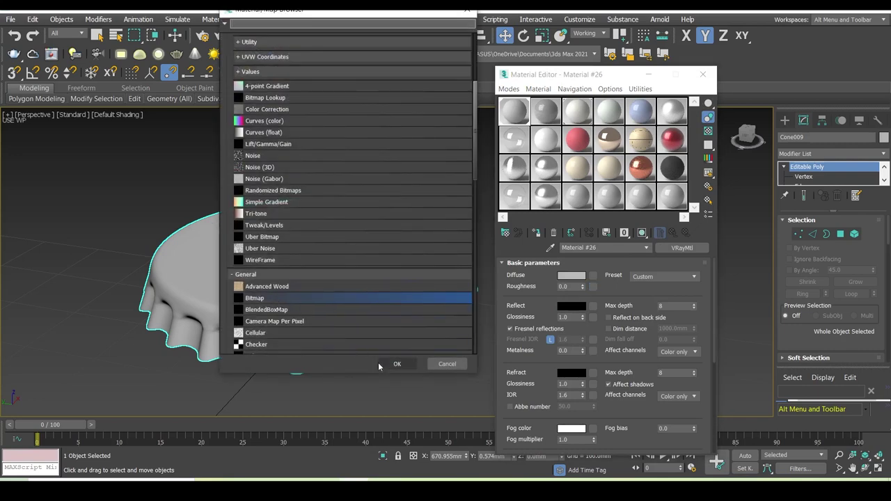
{"action": "left_click", "coordinate": [396, 363]}
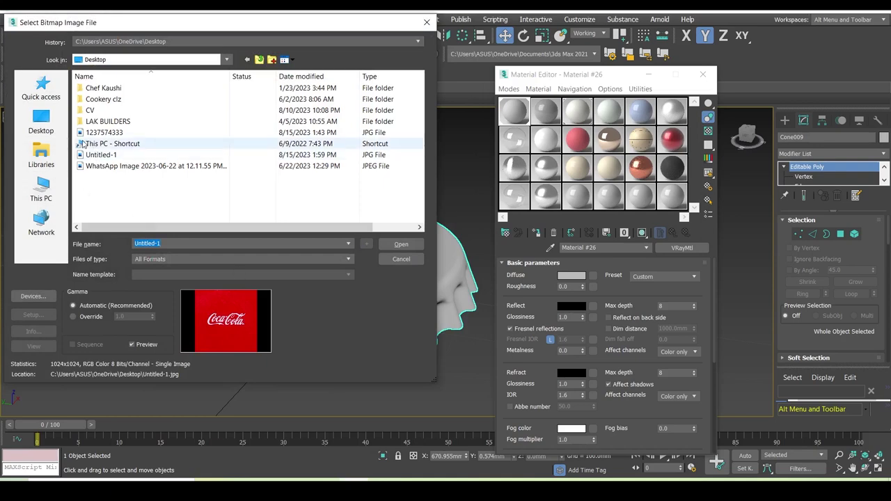
{"action": "left_click", "coordinate": [51, 122]}
{"action": "scroll", "coordinate": [222, 180], "scroll_direction": "down", "scroll_amount": 1}
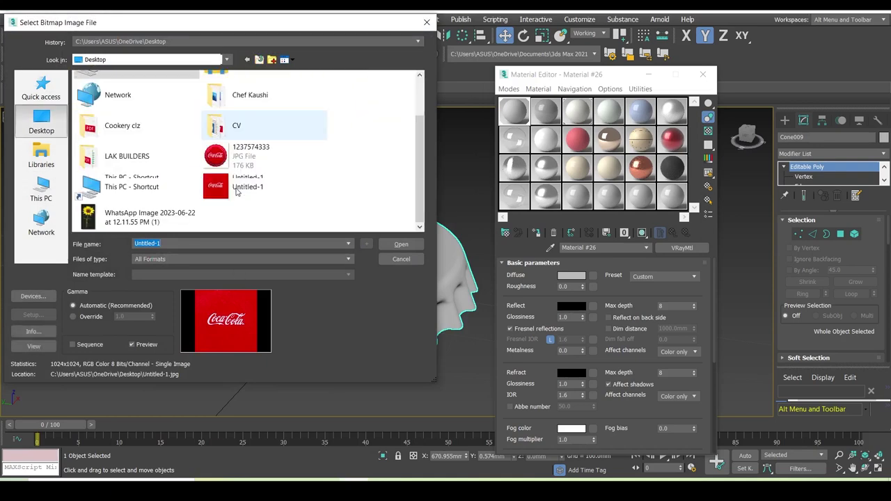
{"action": "left_click", "coordinate": [226, 185]}
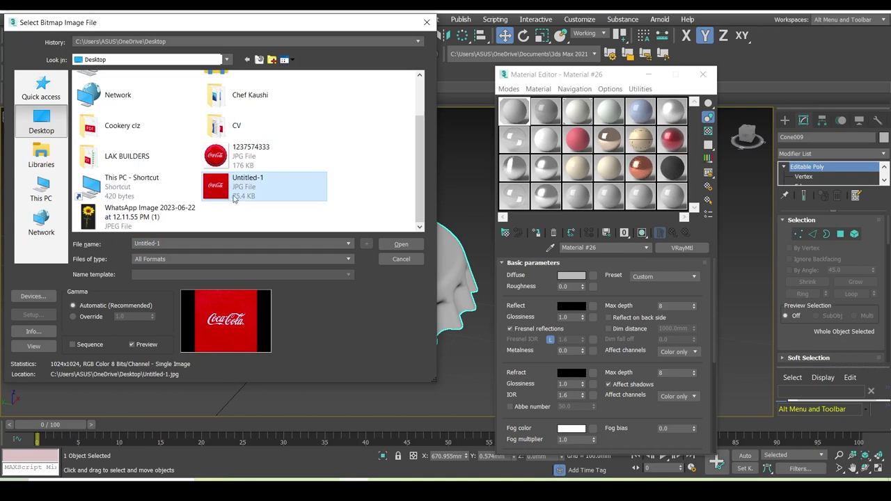
{"action": "left_click", "coordinate": [396, 245]}
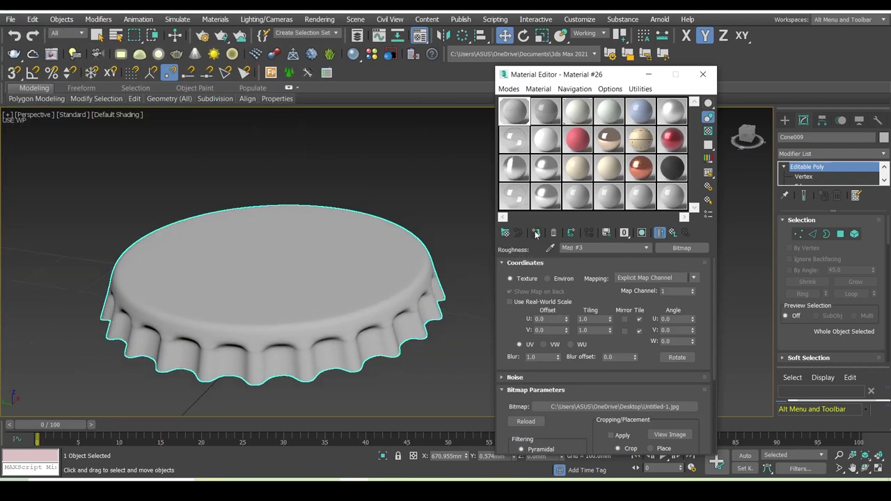
Show Material #26's Coca-Cola bitmap in the viewport, return to the parent material, and close the editor
{"action": "left_click", "coordinate": [642, 234]}
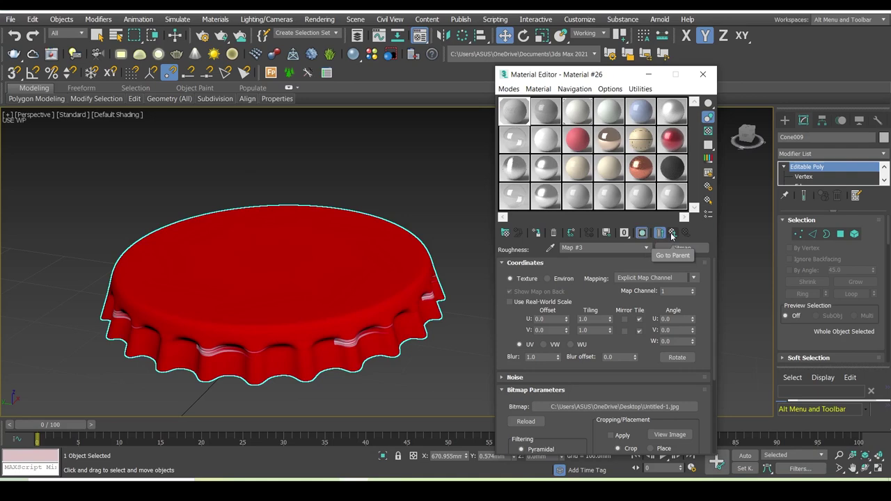
{"action": "left_click", "coordinate": [671, 234]}
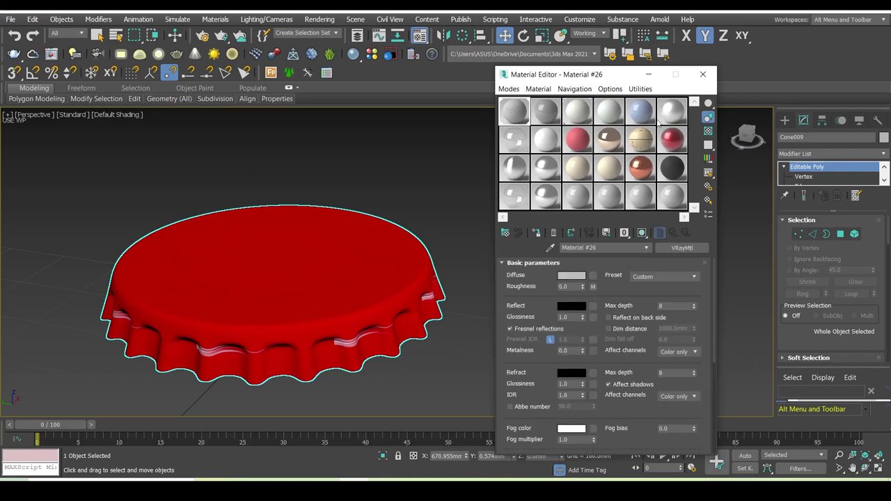
{"action": "left_click", "coordinate": [702, 75]}
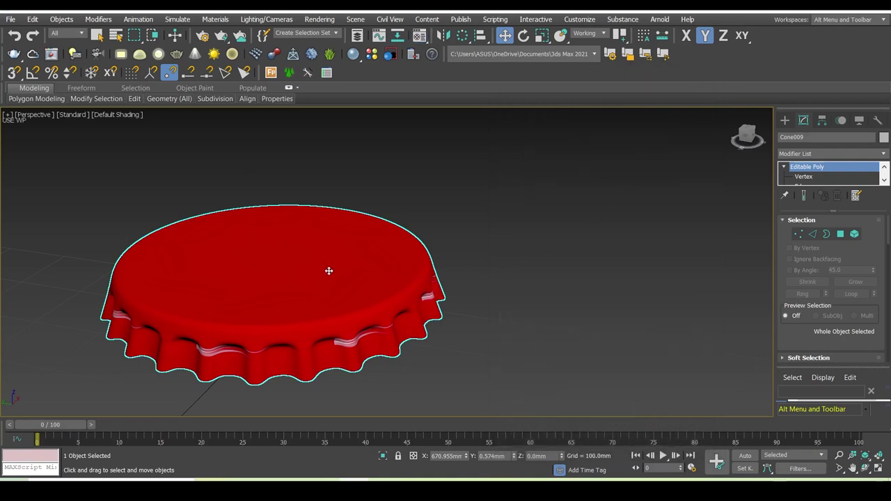
{"action": "left_click", "coordinate": [823, 154]}
Add a planar UVW Map modifier to centre the Coca-Cola logo and view the cap from above
{"action": "type", "text": "u"}
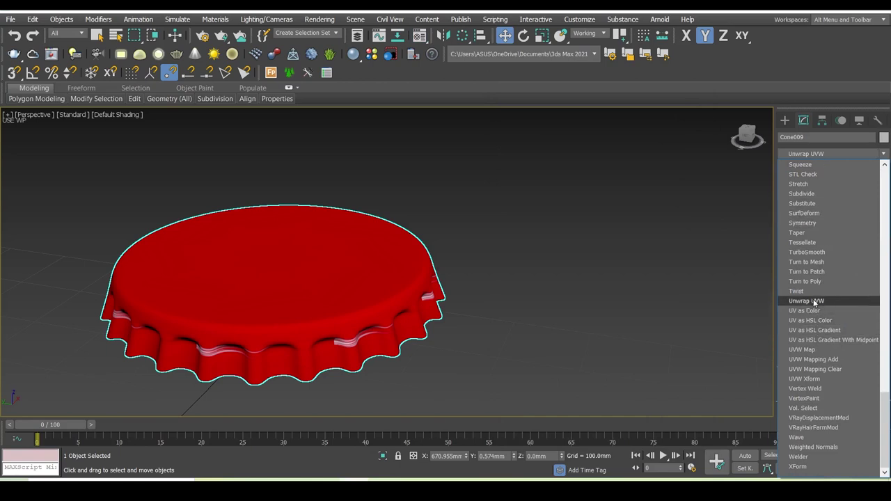
{"action": "left_click", "coordinate": [808, 349]}
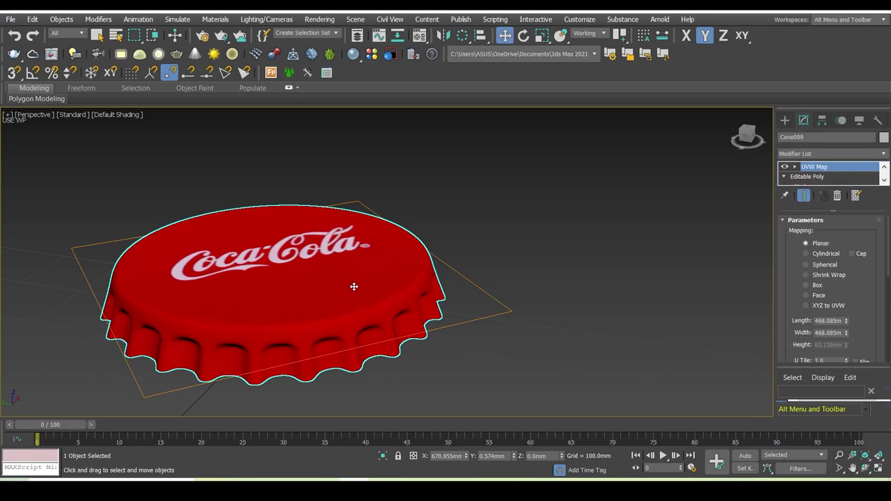
{"action": "scroll", "coordinate": [456, 285], "scroll_direction": "down", "scroll_amount": 3}
{"action": "scroll", "coordinate": [356, 293], "scroll_direction": "up", "scroll_amount": 2}
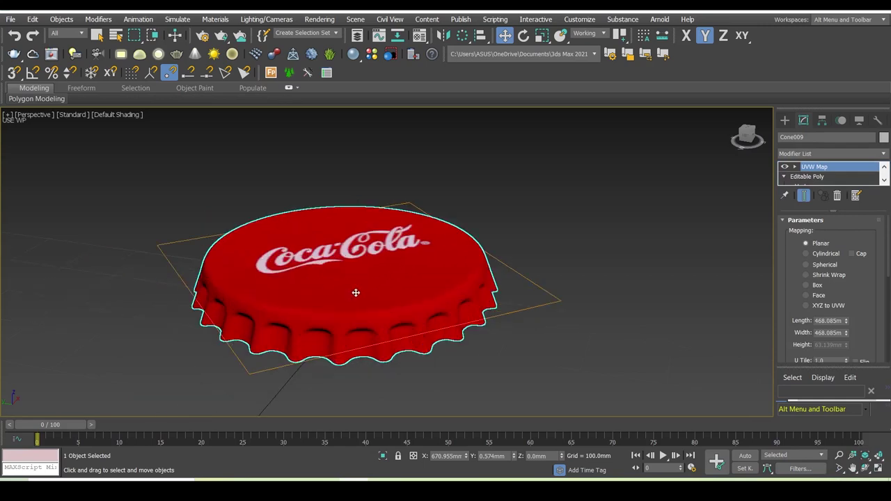
{"action": "middle_click_drag", "start_coordinate": [345, 229], "coordinate": [345, 271], "text": "alt"}
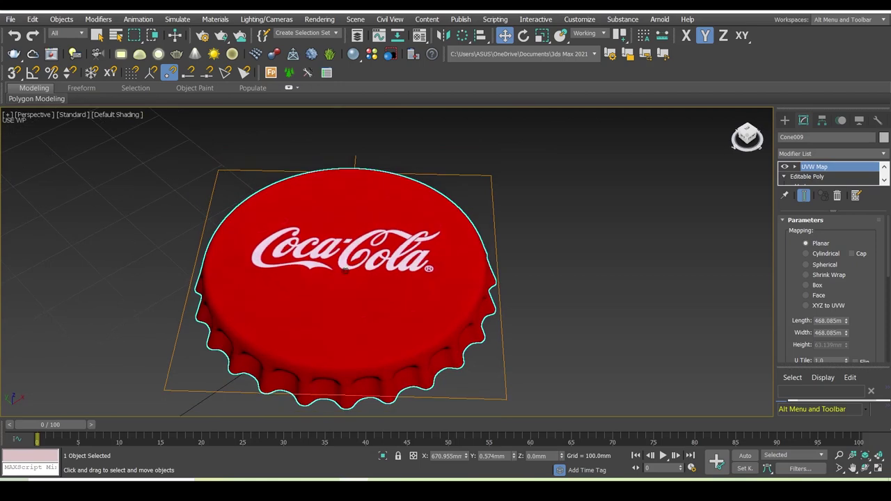
{"action": "left_click", "coordinate": [589, 290]}
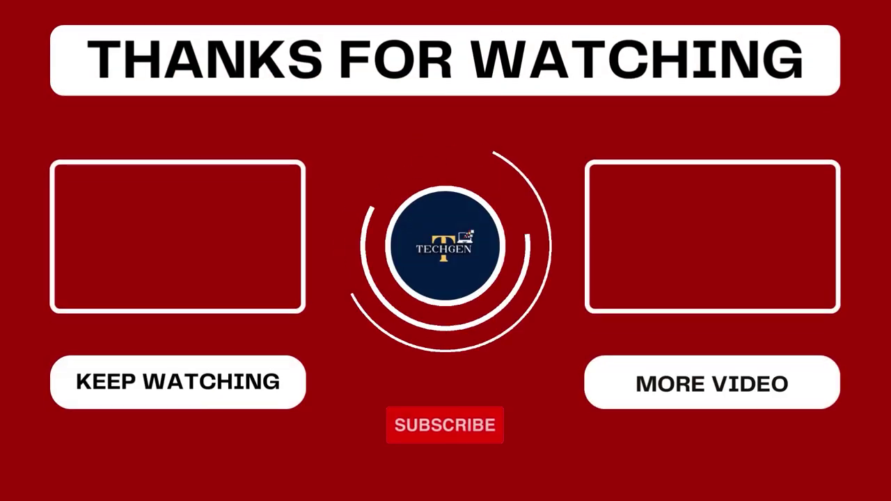